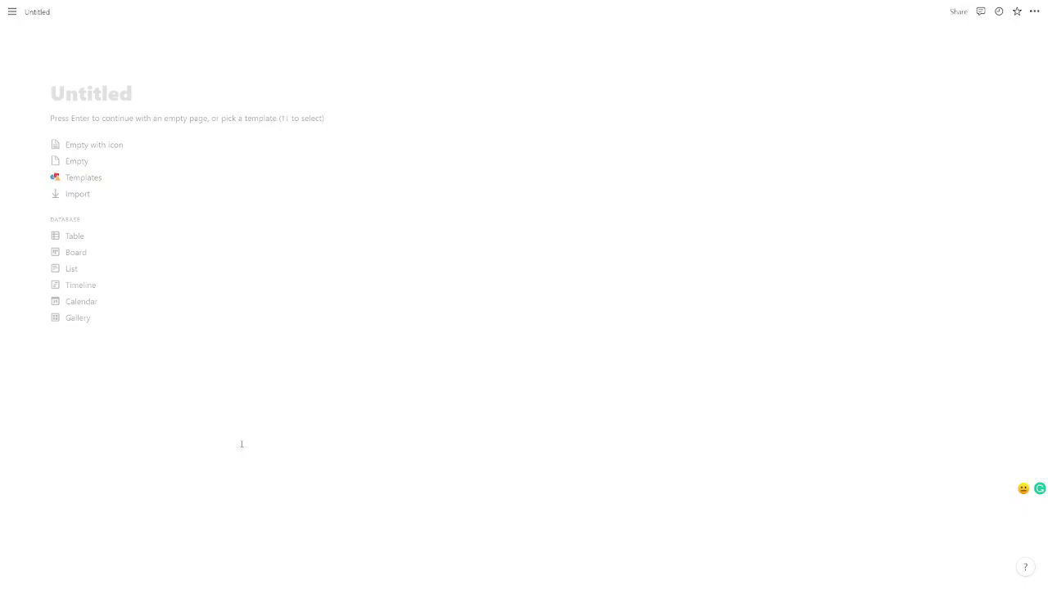
Title the new empty page "OKR" and add a Heading 2 block reading "Ultimate Goal:"
{"action": "type", "text": "OKR"}
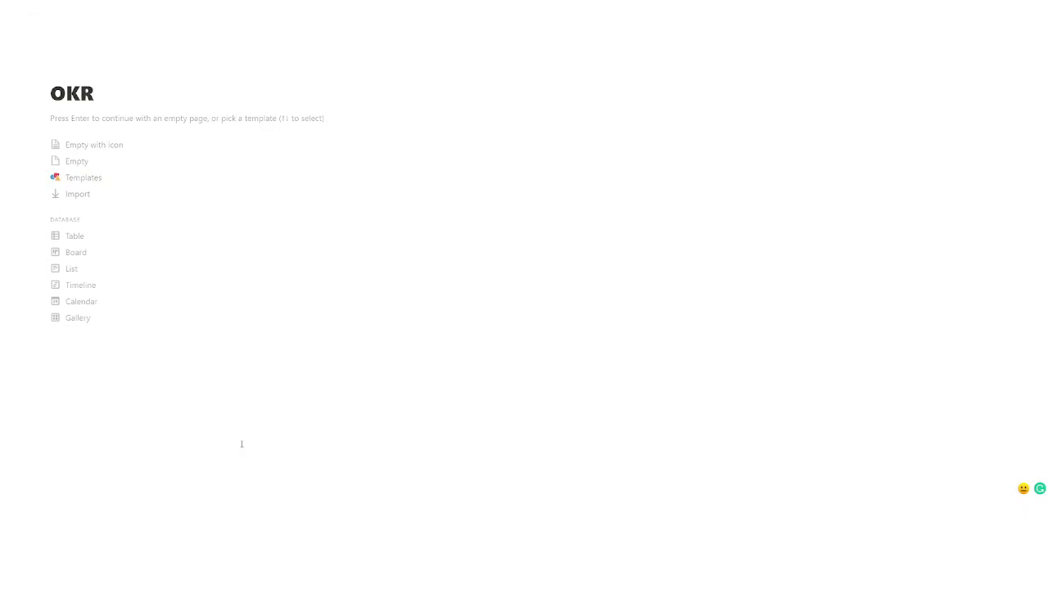
{"action": "key", "text": "Return"}
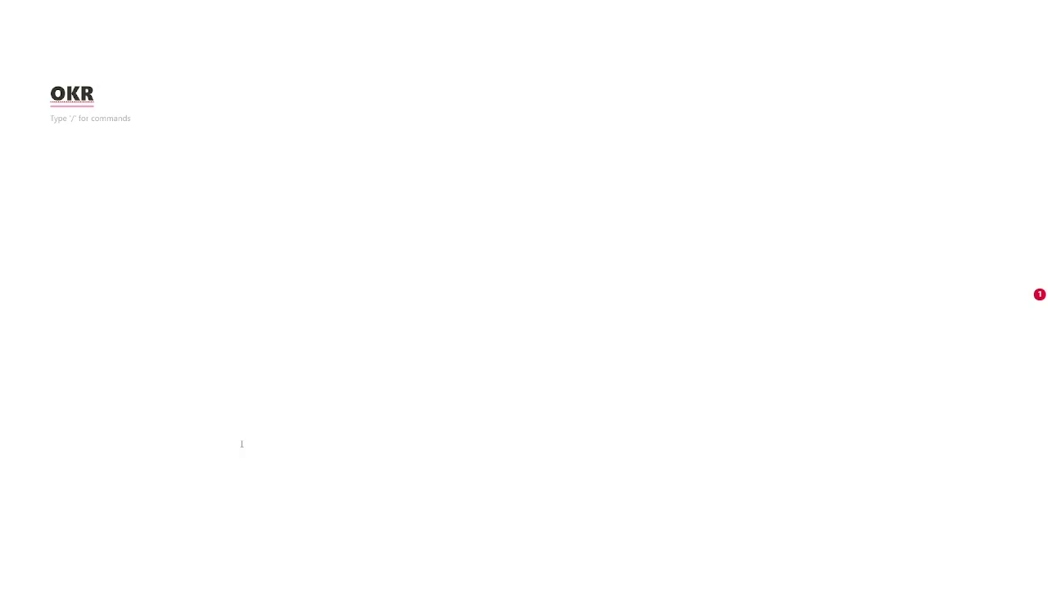
{"action": "type", "text": "/"}
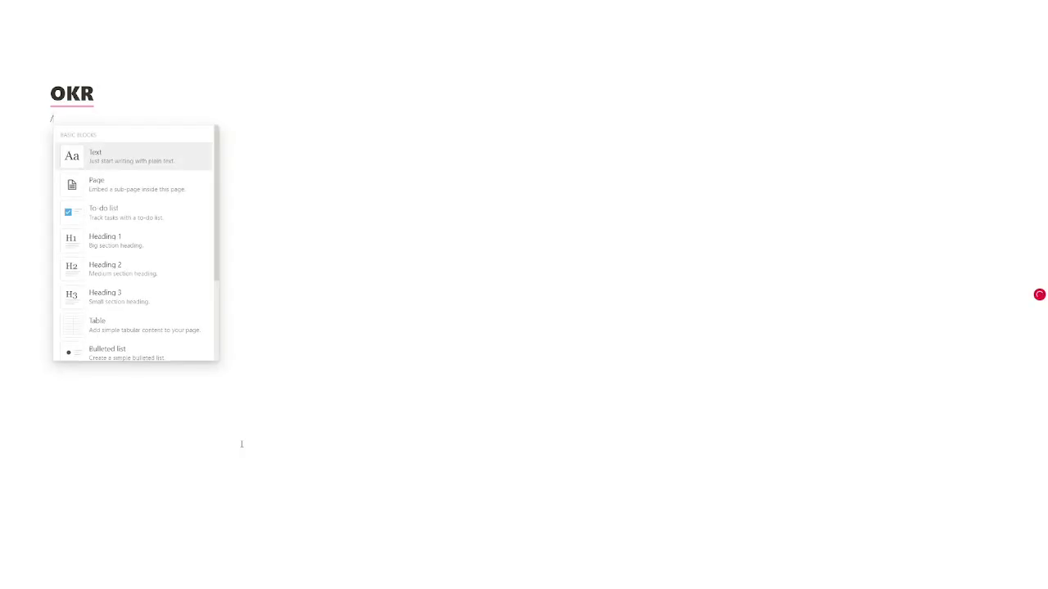
{"action": "type", "text": "h2"}
{"action": "key", "text": "Return"}
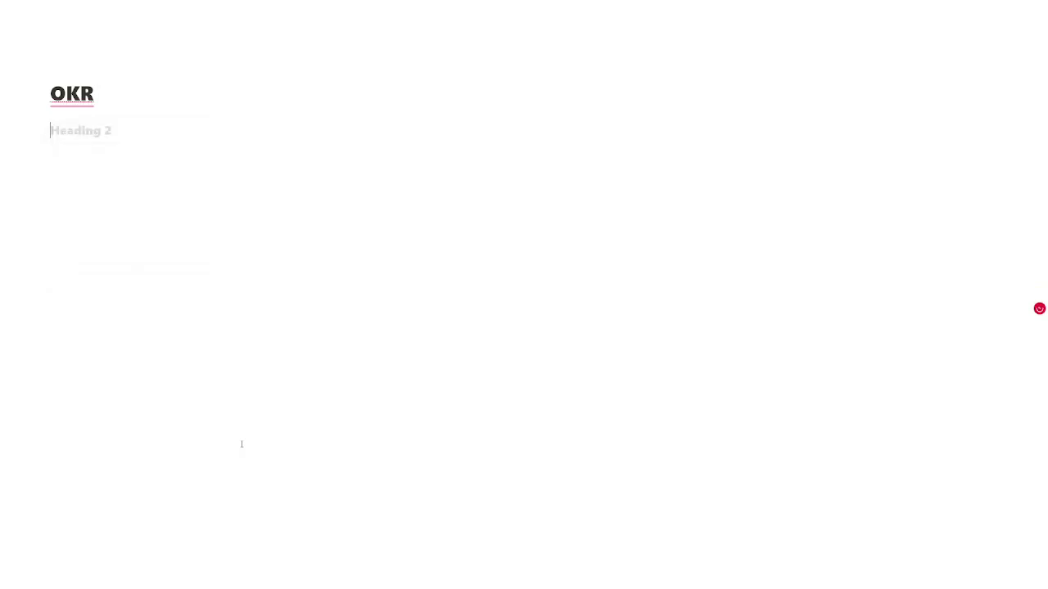
{"action": "type", "text": "Ulti"}
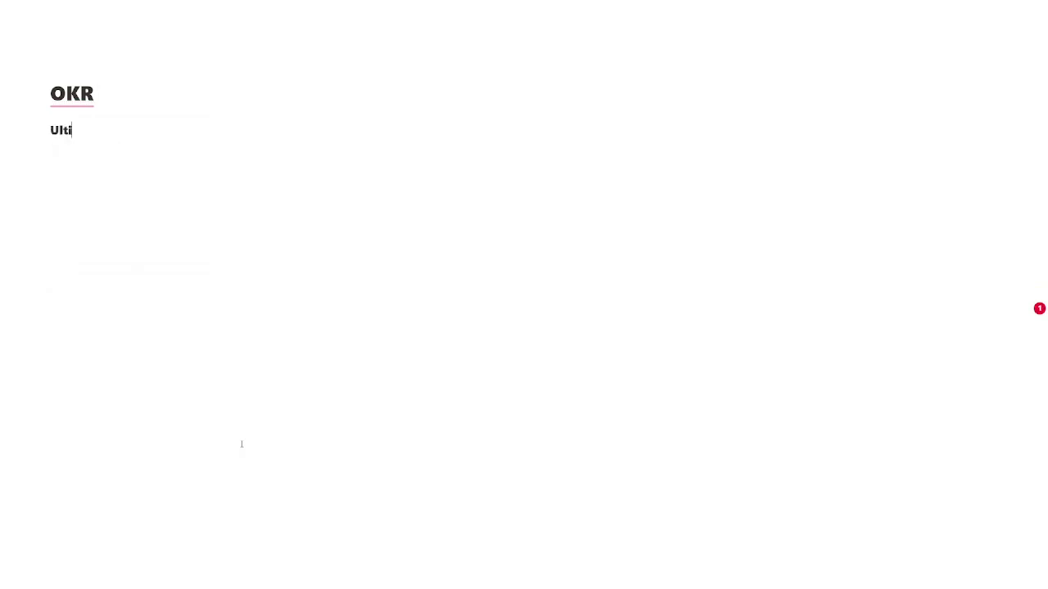
{"action": "type", "text": "mate Goals"}
{"action": "key", "text": "BackSpace"}
{"action": "type", "text": ":"}
{"action": "key", "text": "Return"}
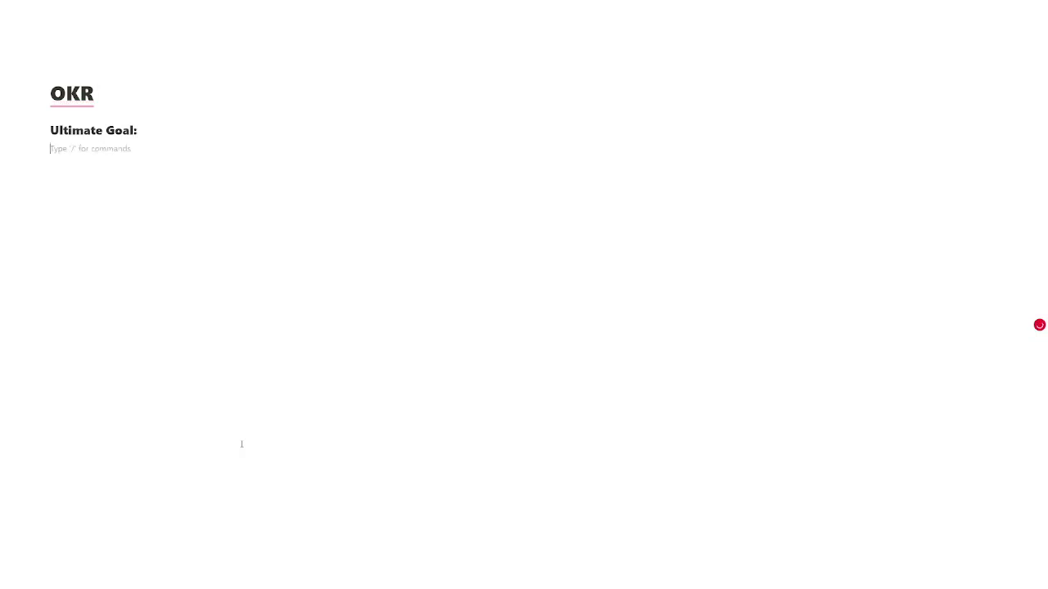
Add a Heading 3 block reading "Strategy" beneath the Ultimate Goal heading
{"action": "type", "text": "/h3"}
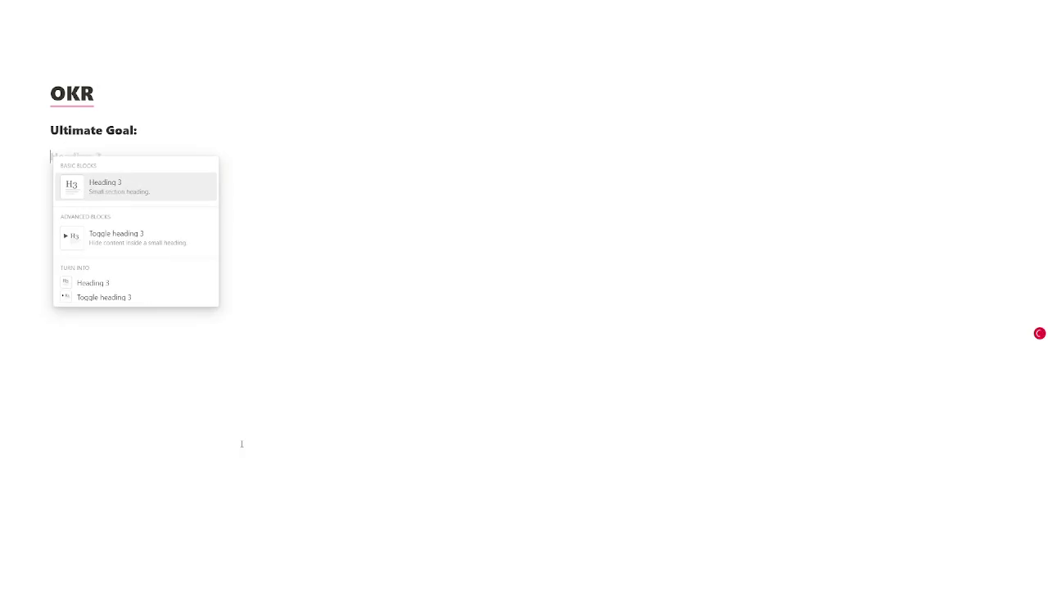
{"action": "key", "text": "Return"}
{"action": "type", "text": "Strate"}
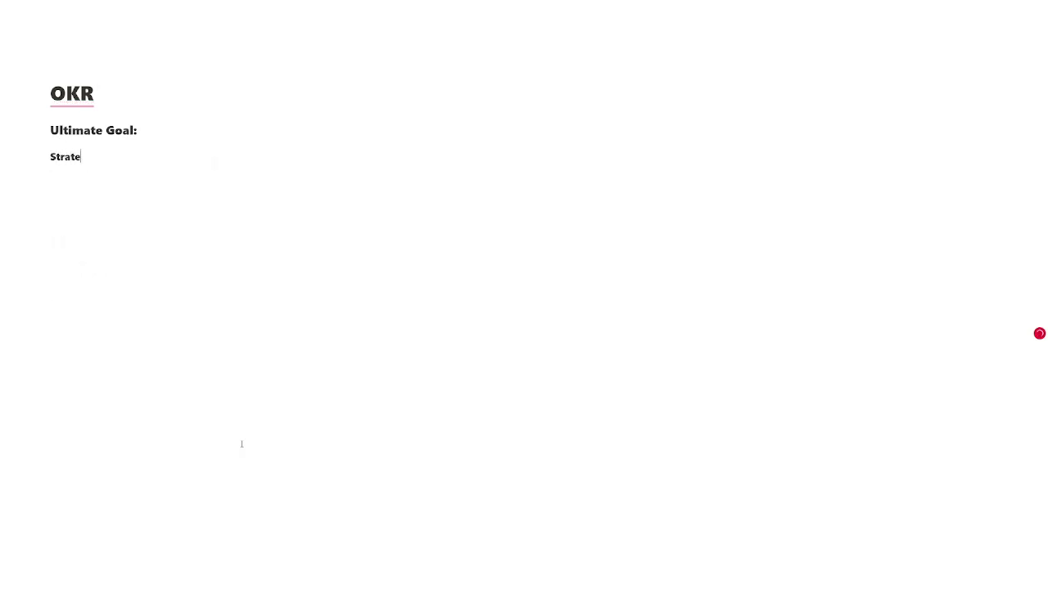
{"action": "type", "text": "gy"}
{"action": "key", "text": "Return"}
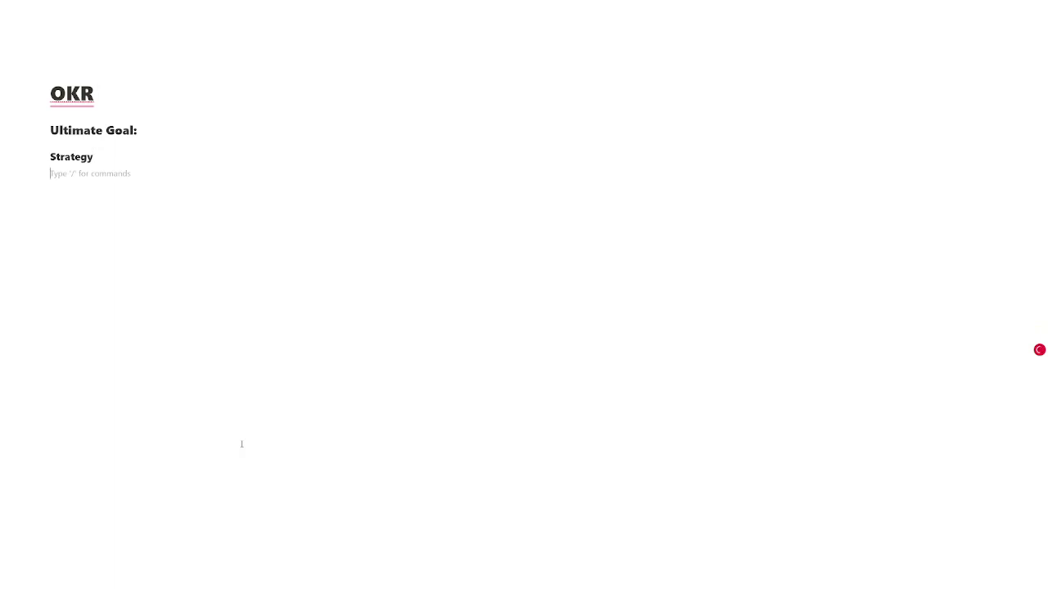
Replace the plain Strategy heading with a Toggle heading 3 block reading "Strategy"
{"action": "key", "text": "Up"}
{"action": "type", "text": "/togg"}
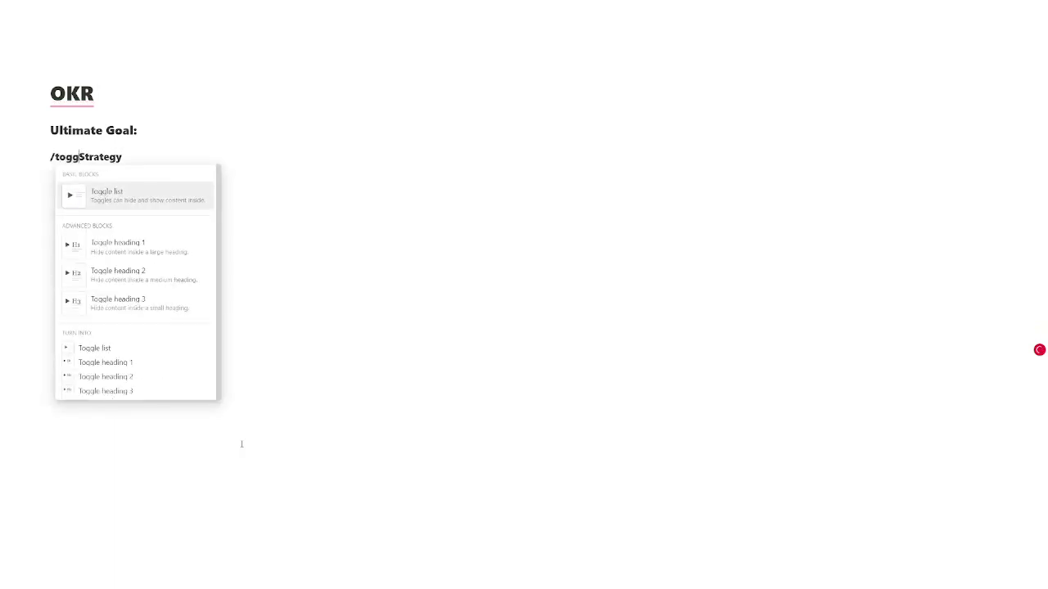
{"action": "key", "text": "Down"}
{"action": "key", "text": "Down"}
{"action": "key", "text": "Down"}
{"action": "key", "text": "Return"}
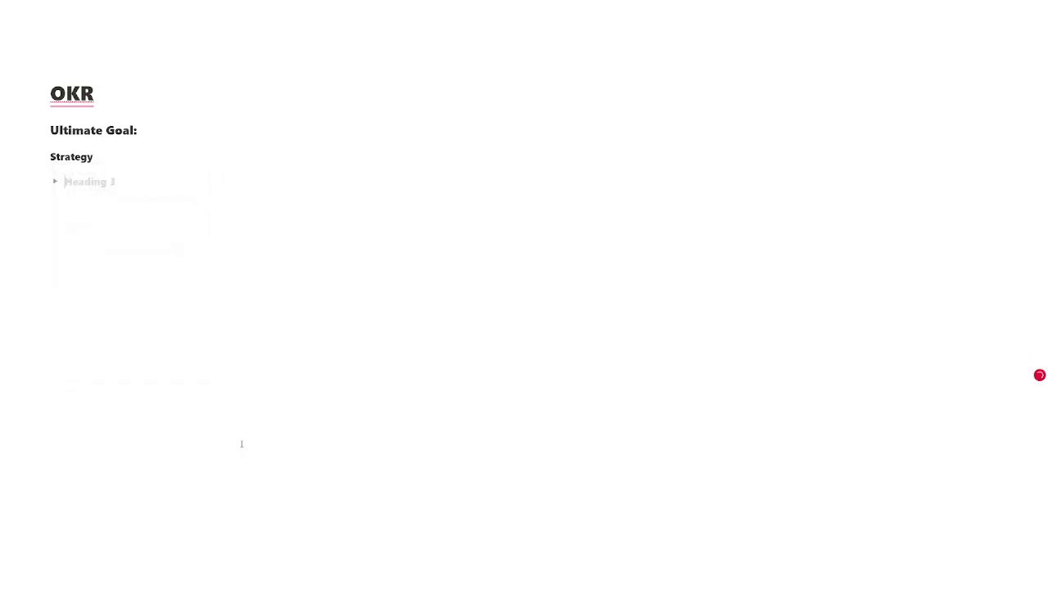
{"action": "type", "text": "Strategy"}
{"action": "key", "text": "Return"}
{"action": "key", "text": "BackSpace"}
{"action": "key", "text": "shift+Home"}
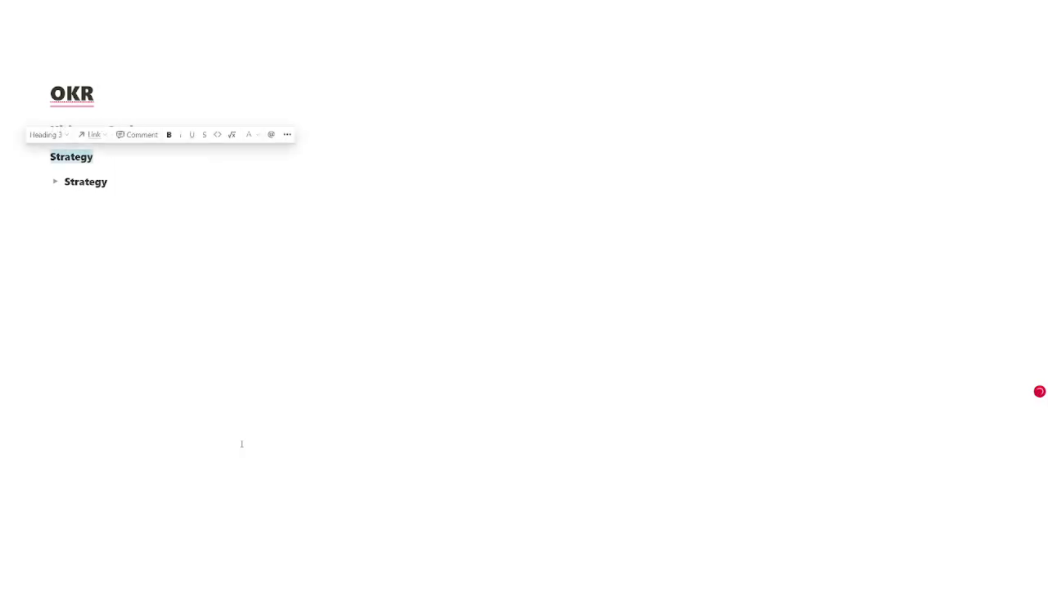
{"action": "key", "text": "BackSpace"}
{"action": "key", "text": "BackSpace"}
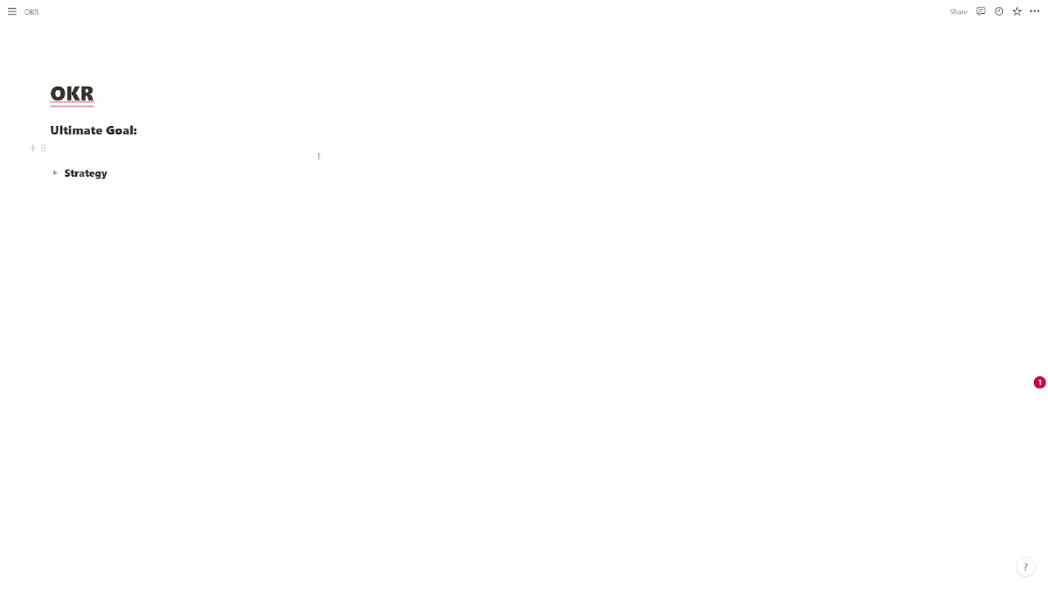
Expand the Strategy toggle, create an empty text block inside it, and collapse the toggle again
{"action": "left_click", "coordinate": [59, 176]}
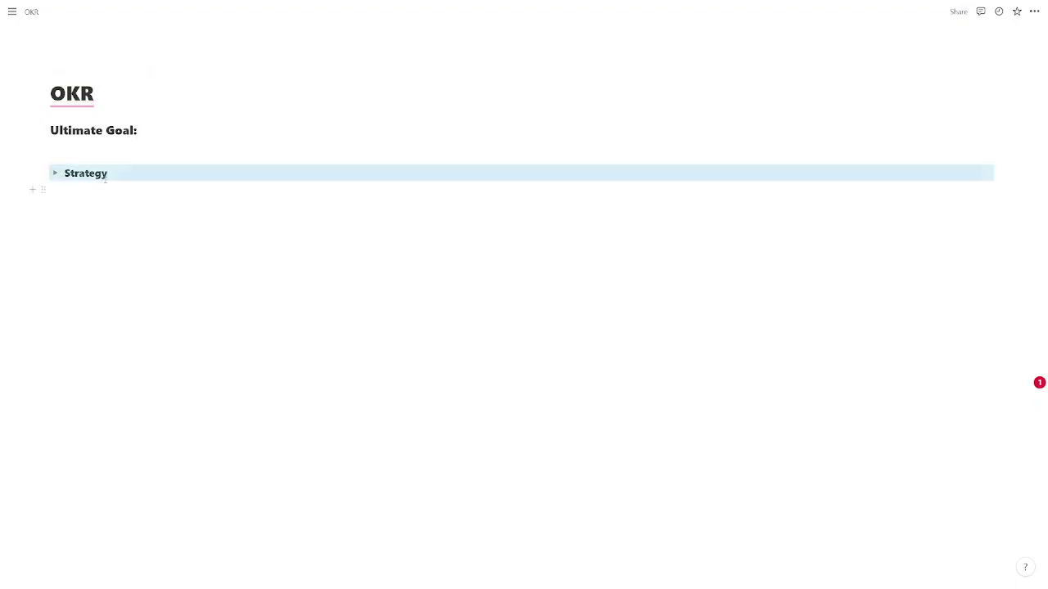
{"action": "left_click", "coordinate": [56, 173]}
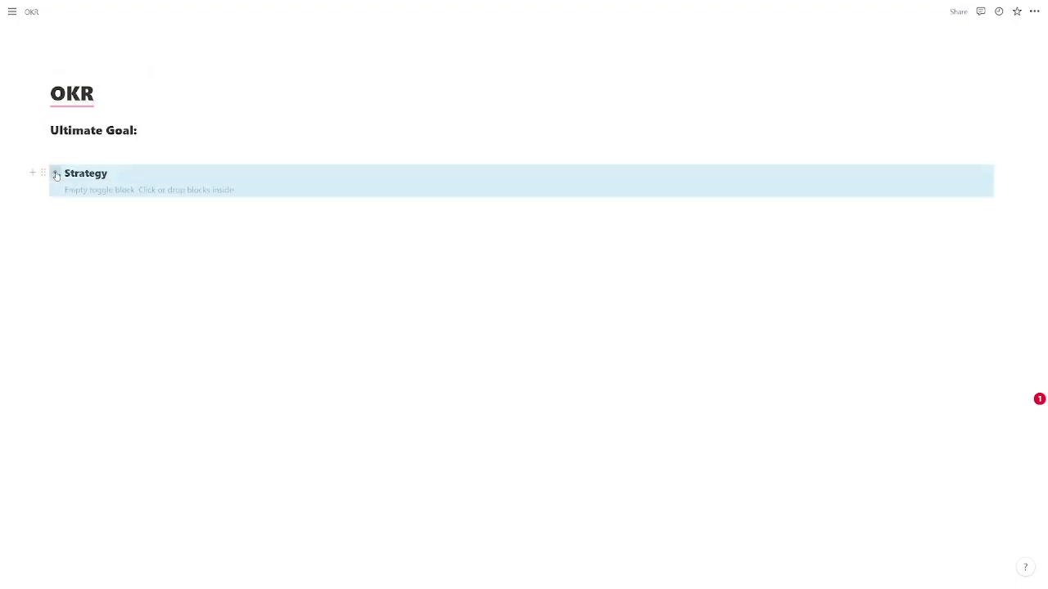
{"action": "left_click", "coordinate": [124, 190]}
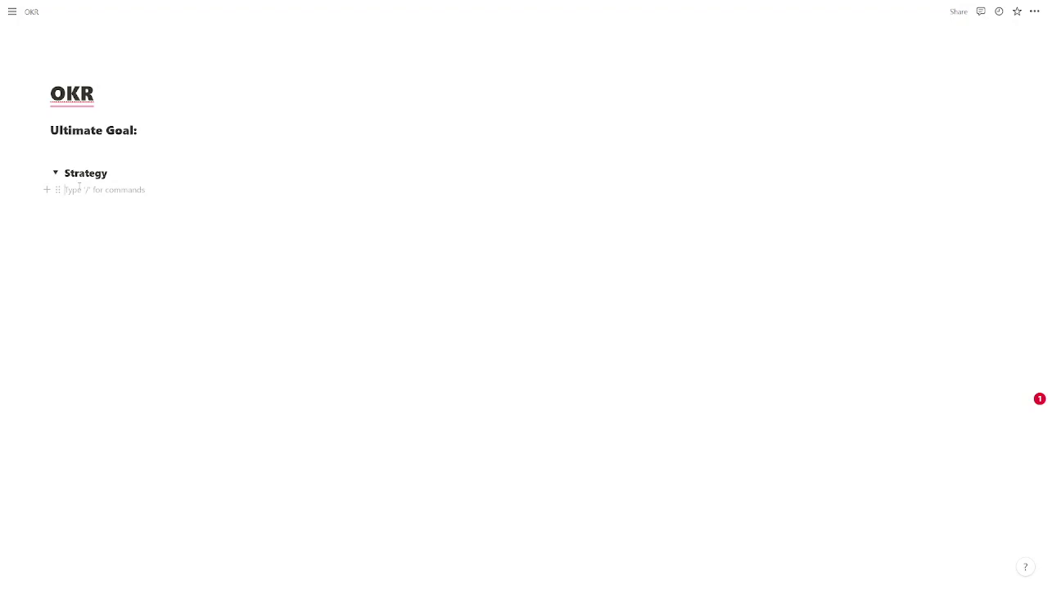
{"action": "key", "text": "Up"}
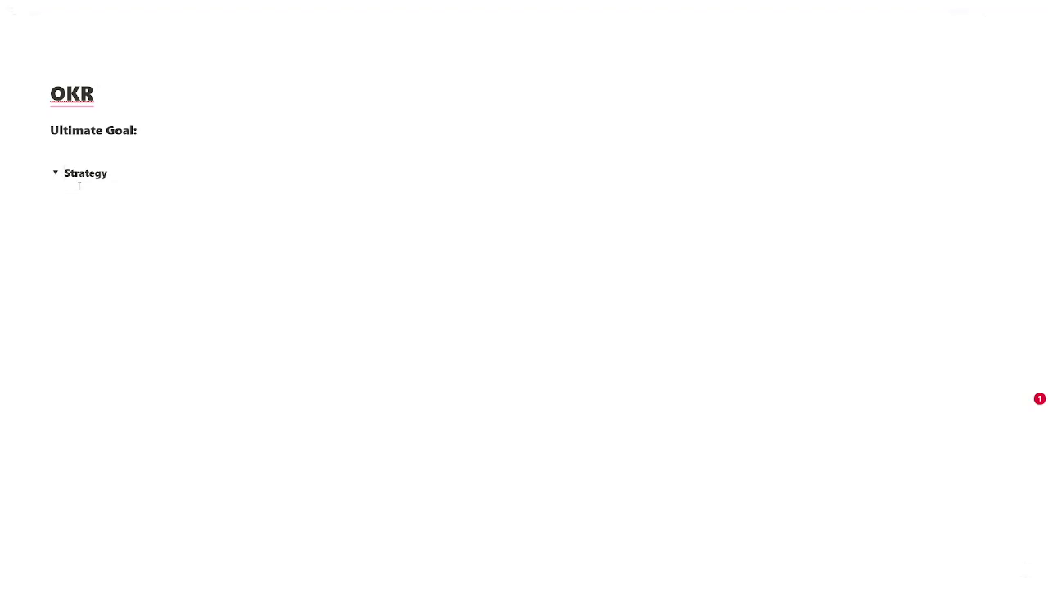
{"action": "left_click", "coordinate": [55, 172]}
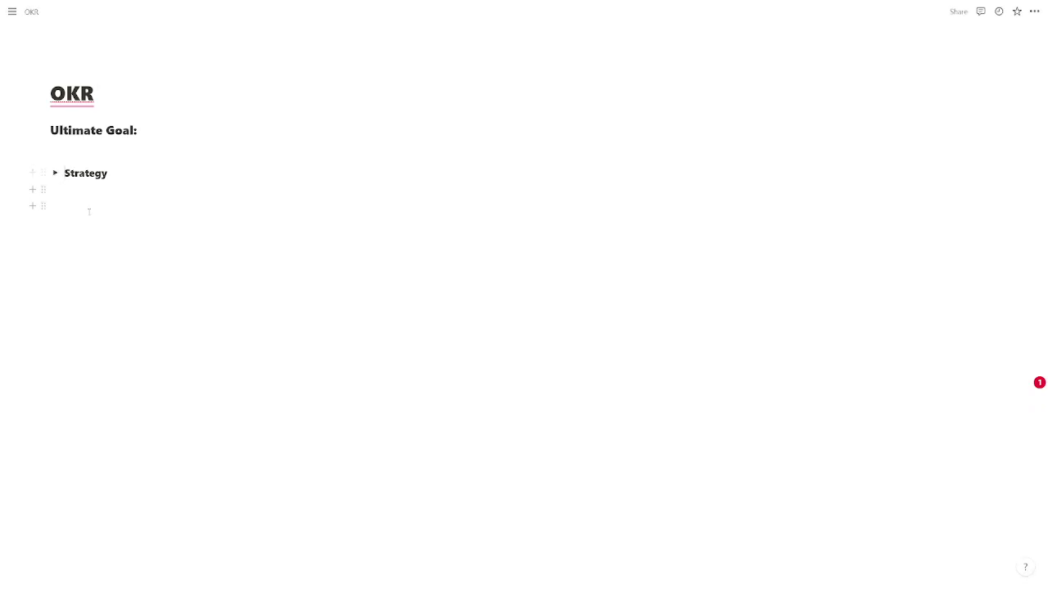
Insert a Table view with a new database below the Strategy toggle and title it "Objectives"
{"action": "left_click", "coordinate": [91, 206]}
{"action": "type", "text": "/table"}
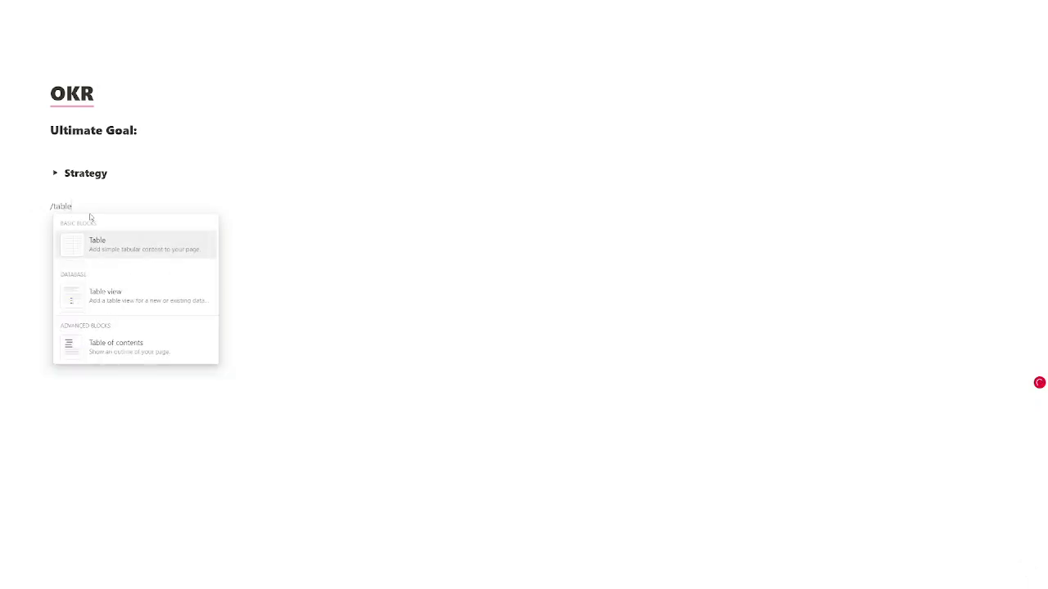
{"action": "key", "text": "Down"}
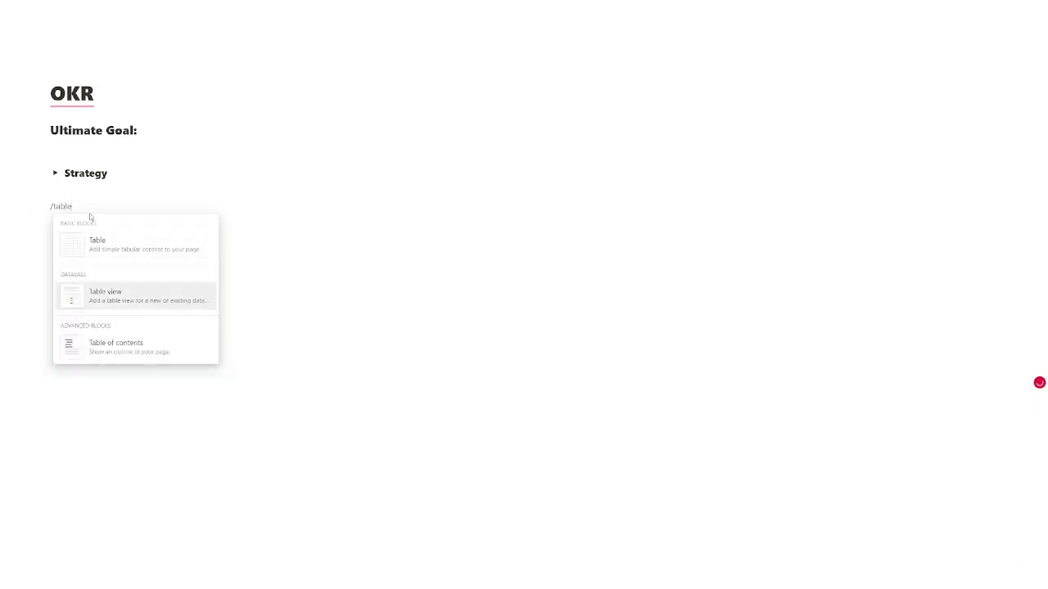
{"action": "key", "text": "Return"}
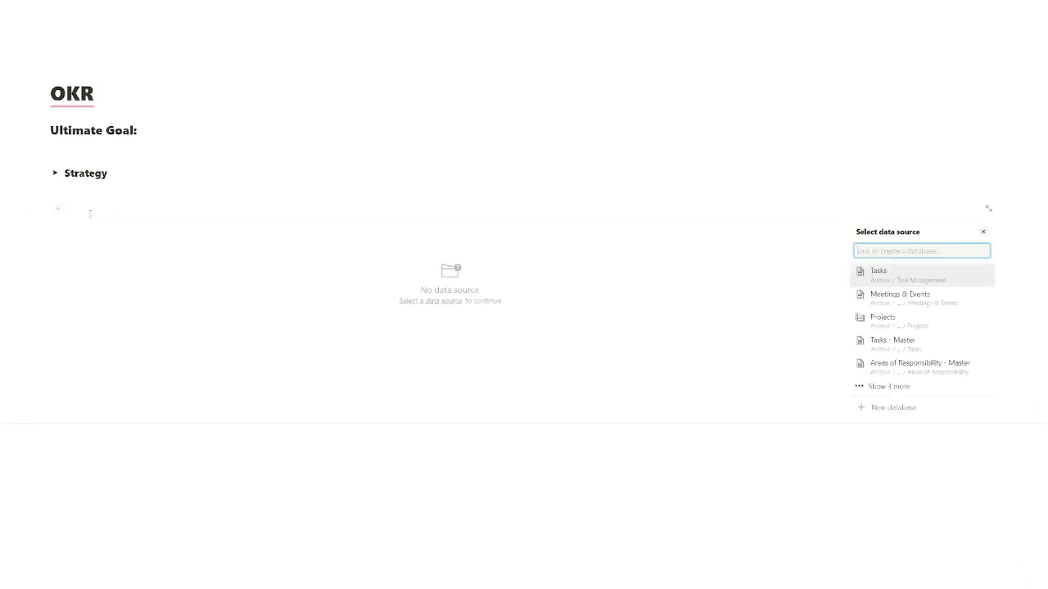
{"action": "left_click", "coordinate": [907, 408]}
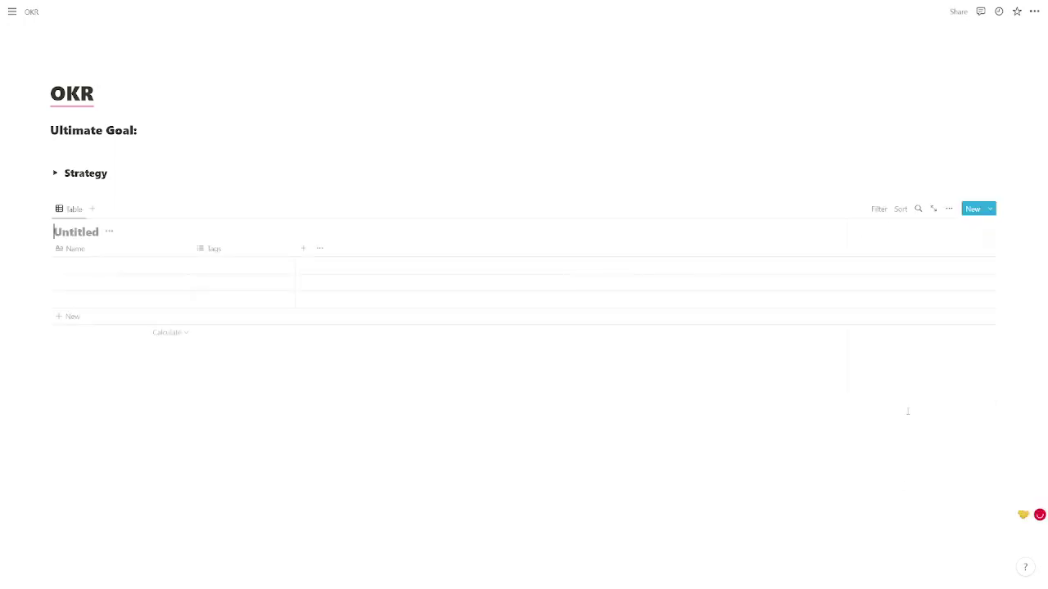
{"action": "type", "text": "O"}
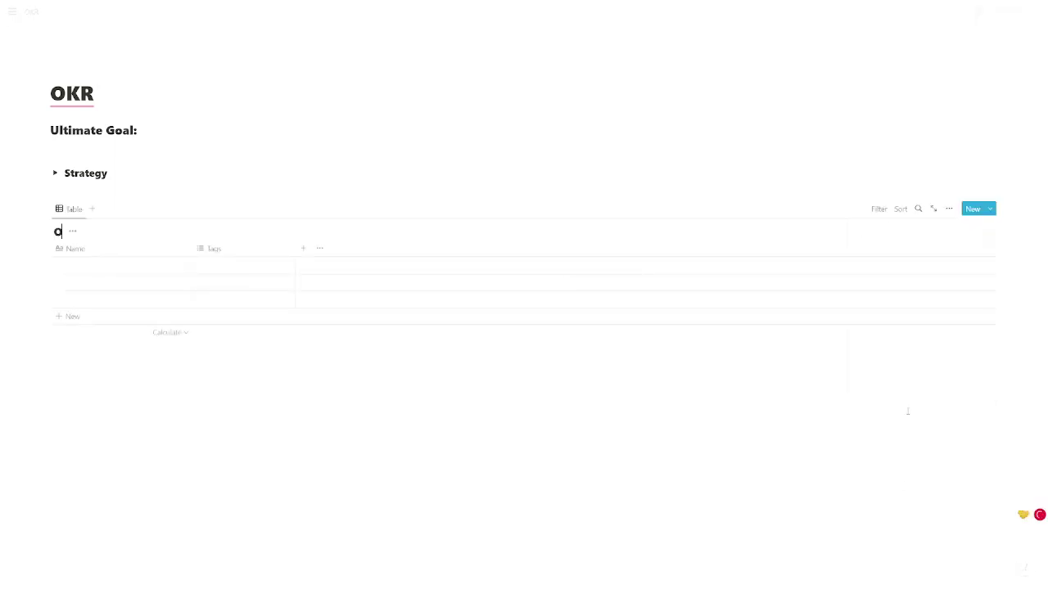
{"action": "type", "text": "bjectives"}
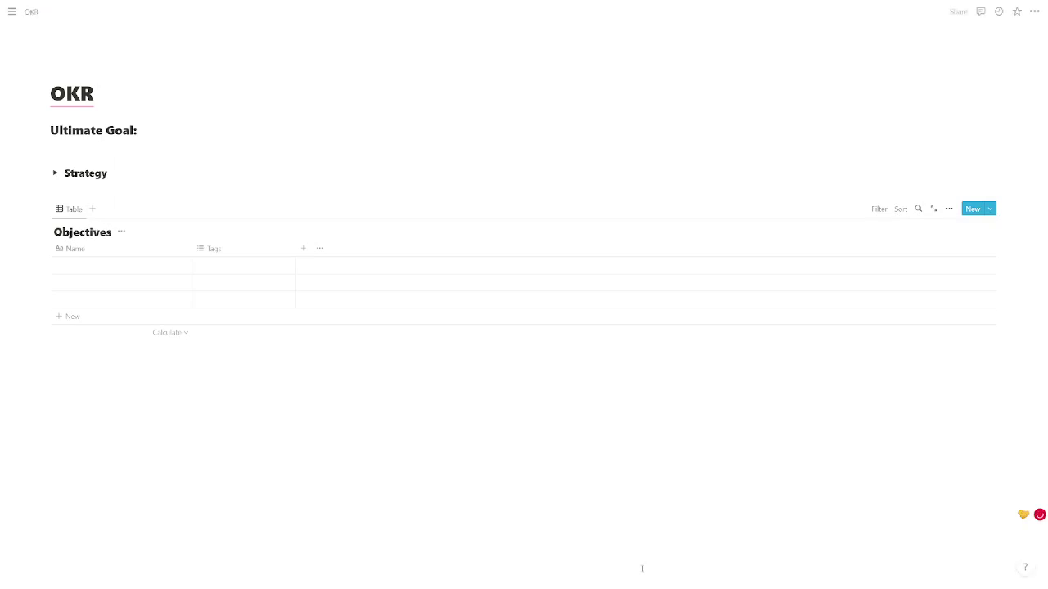
Add another empty text line between the Strategy toggle and the Objectives table
{"action": "left_click", "coordinate": [234, 469]}
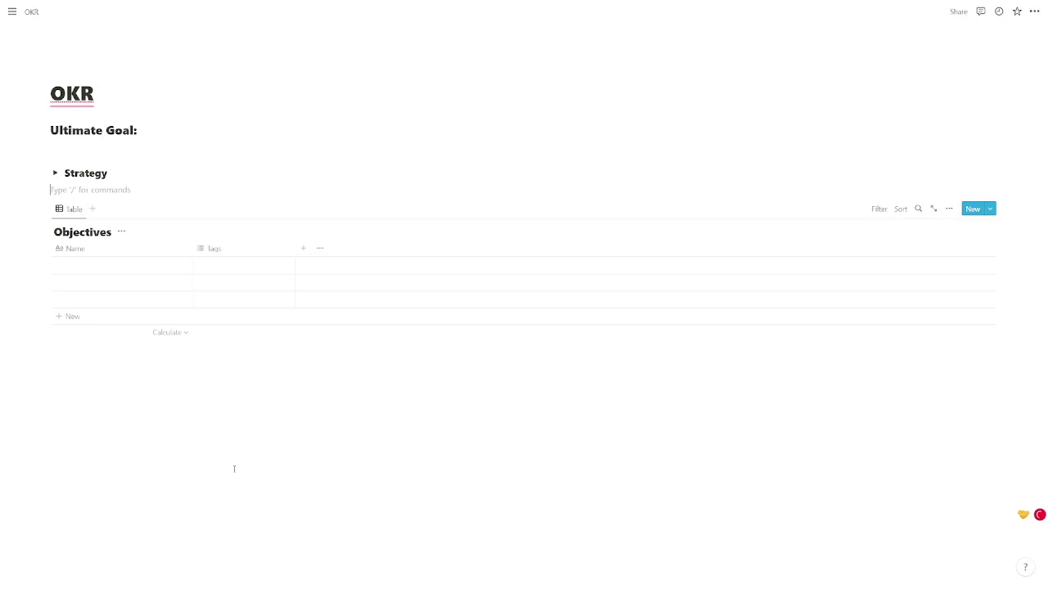
{"action": "key", "text": "Return"}
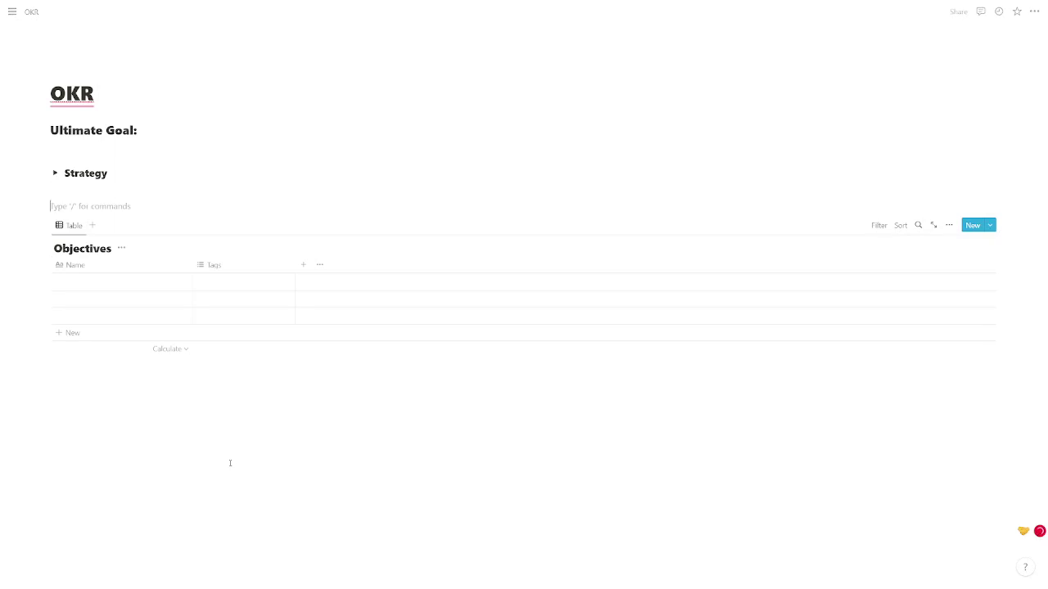
{"action": "key", "text": "Down"}
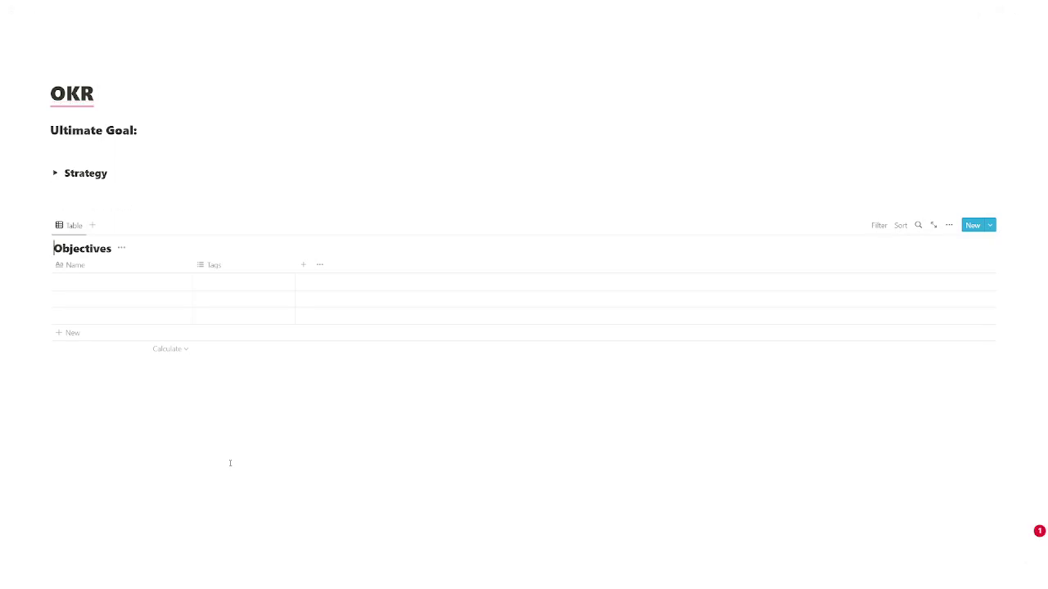
{"action": "key", "text": "Tab"}
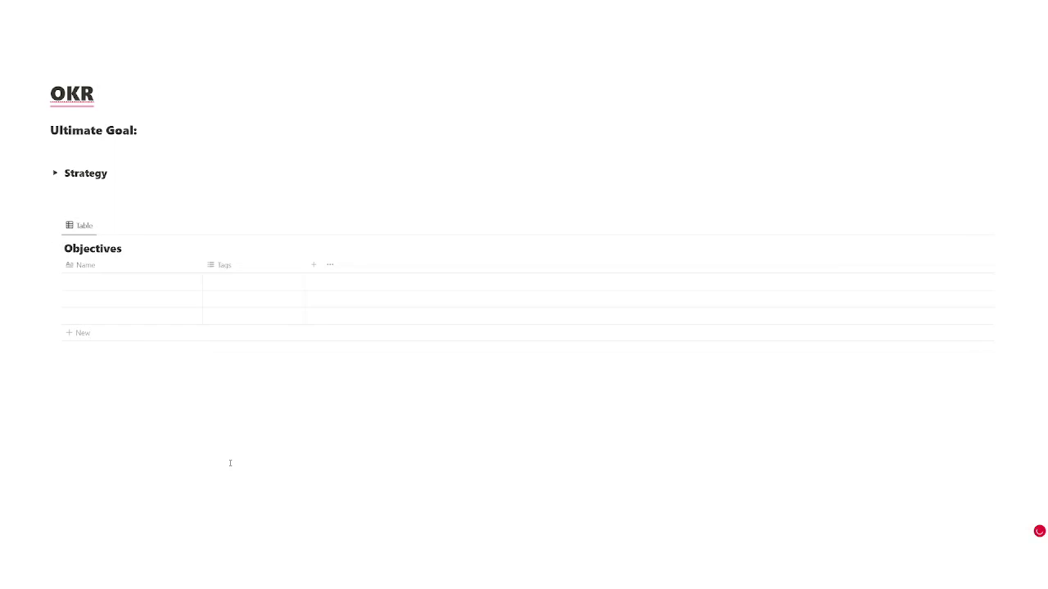
{"action": "key", "text": "shift+Tab"}
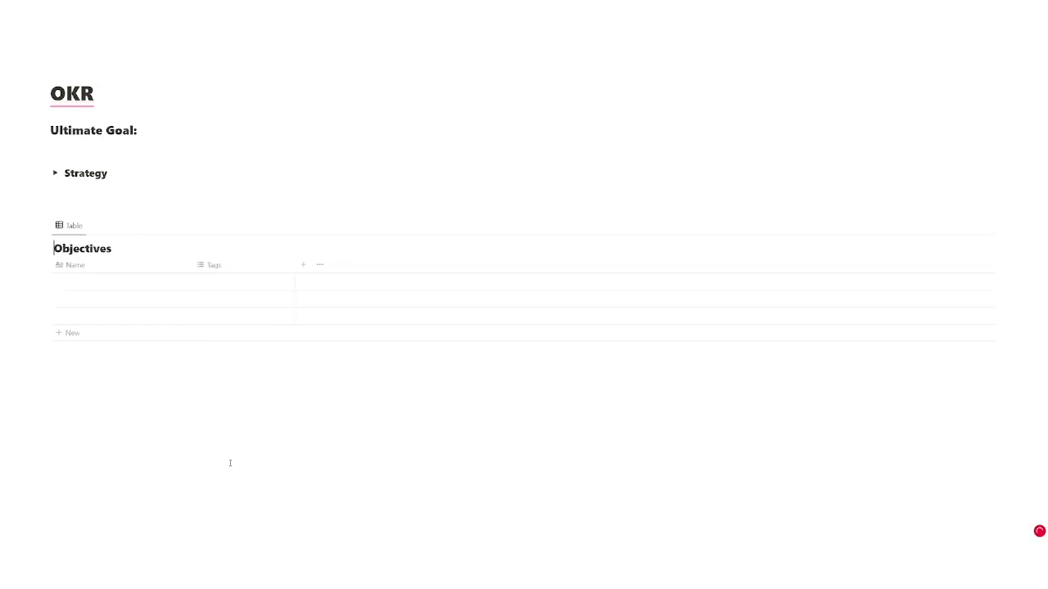
{"action": "key", "text": "Up"}
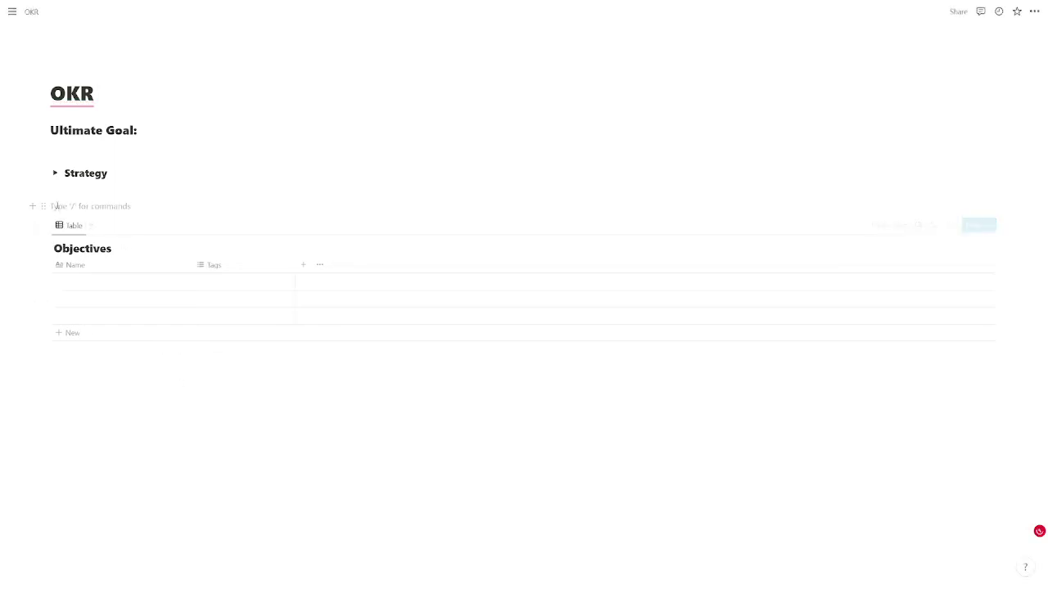
Move the empty text block from above the Objectives table to below it
{"action": "left_click_drag", "start_coordinate": [43, 207], "coordinate": [52, 363]}
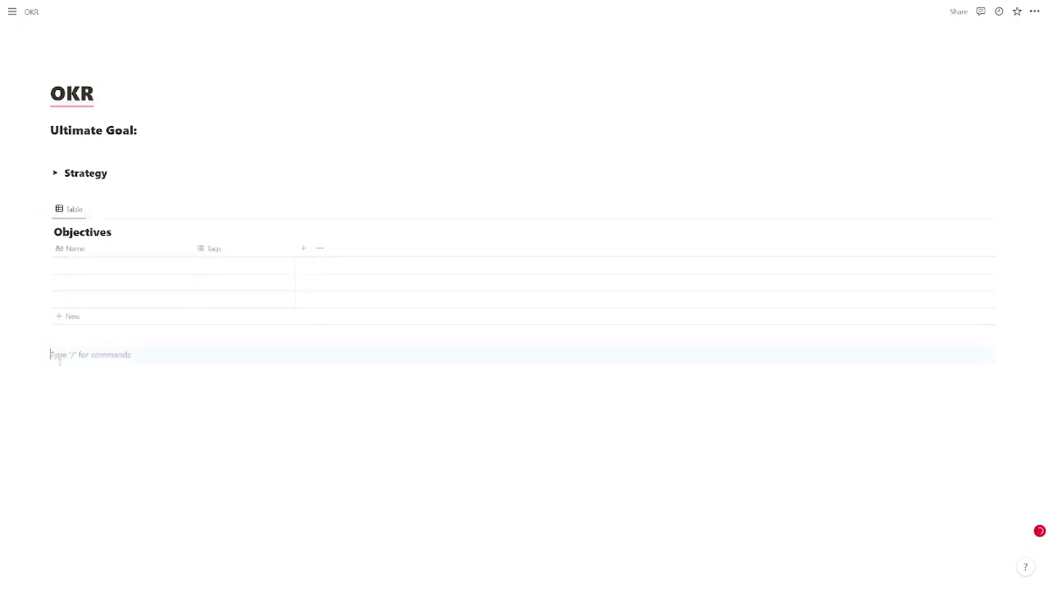
{"action": "left_click", "coordinate": [59, 363]}
{"action": "key", "text": "Return"}
{"action": "key", "text": "BackSpace"}
{"action": "key", "text": "BackSpace"}
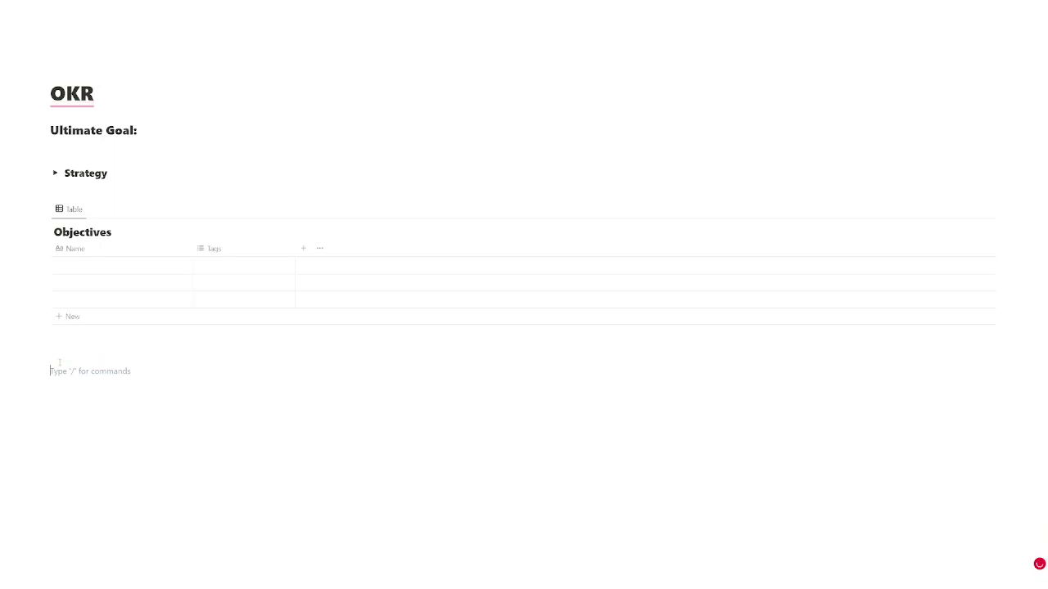
Insert a Table view with a new database below the Objectives table and title it "Key Results"
{"action": "type", "text": "/"}
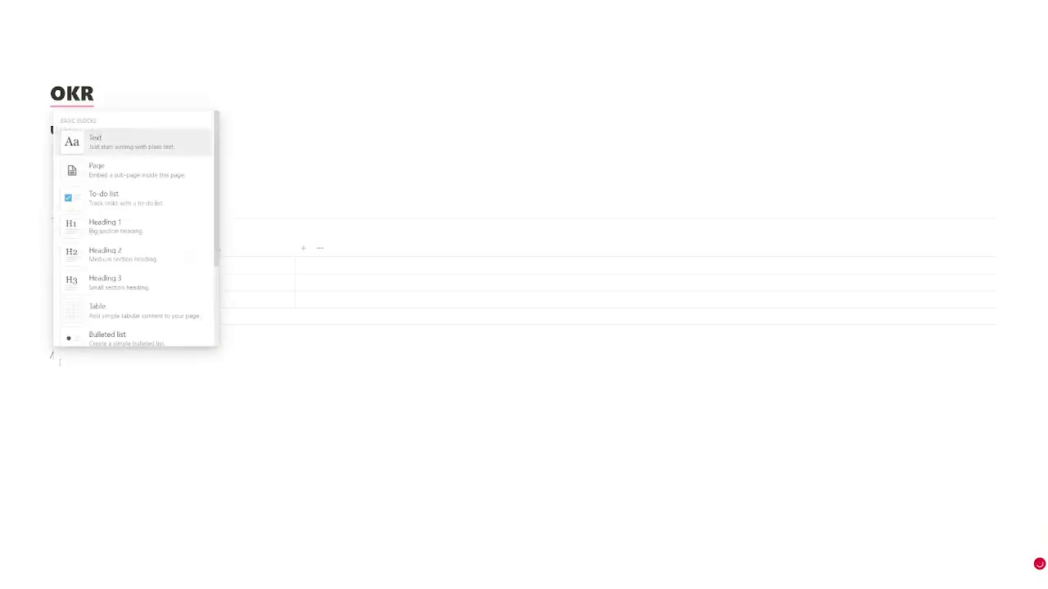
{"action": "type", "text": "table"}
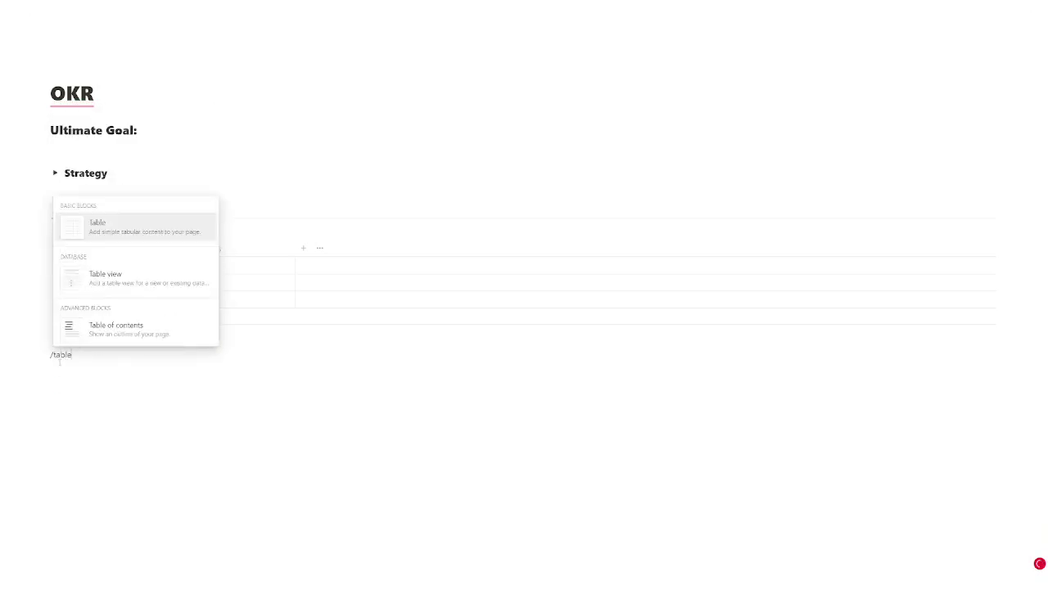
{"action": "key", "text": "Down"}
{"action": "key", "text": "Return"}
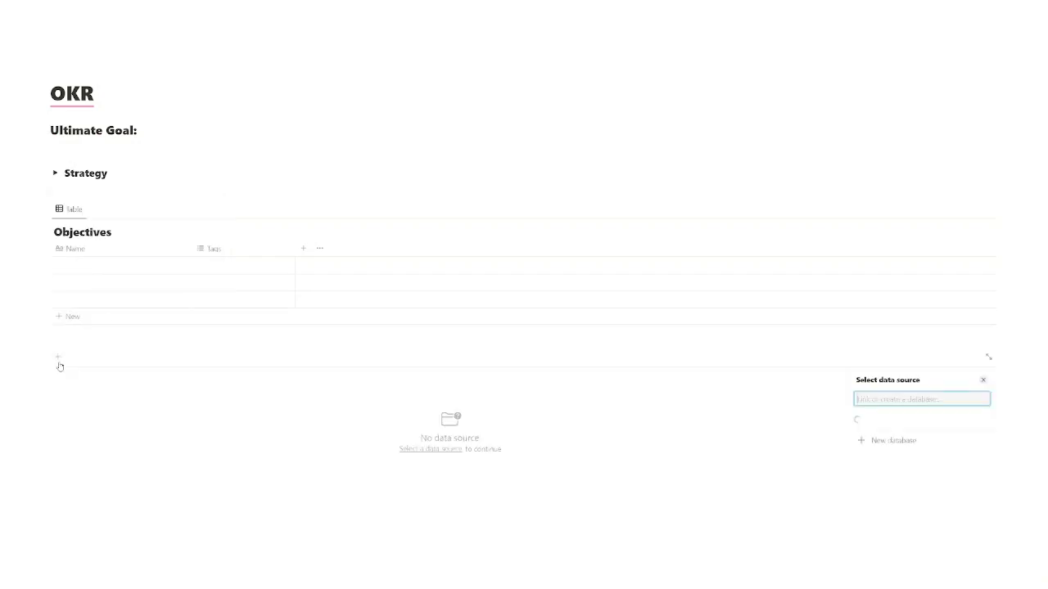
{"action": "left_click", "coordinate": [903, 557]}
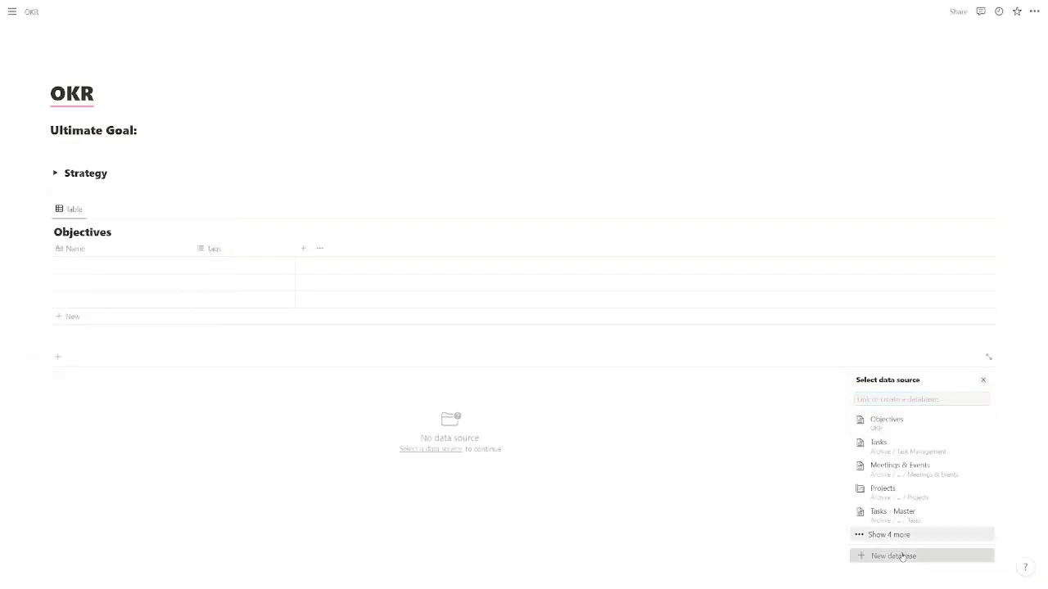
{"action": "type", "text": "K"}
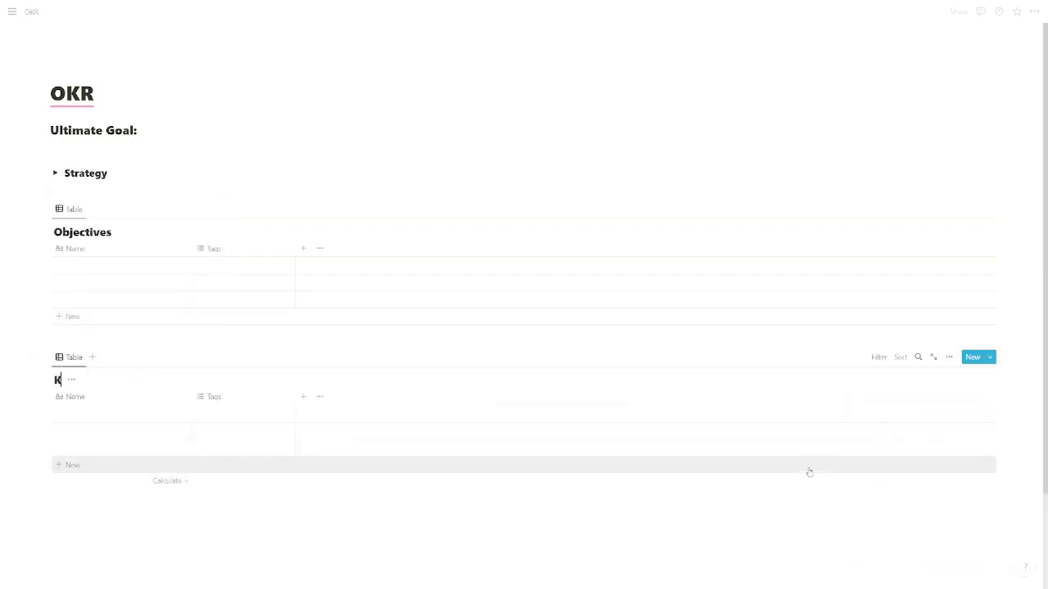
{"action": "type", "text": "ey Results"}
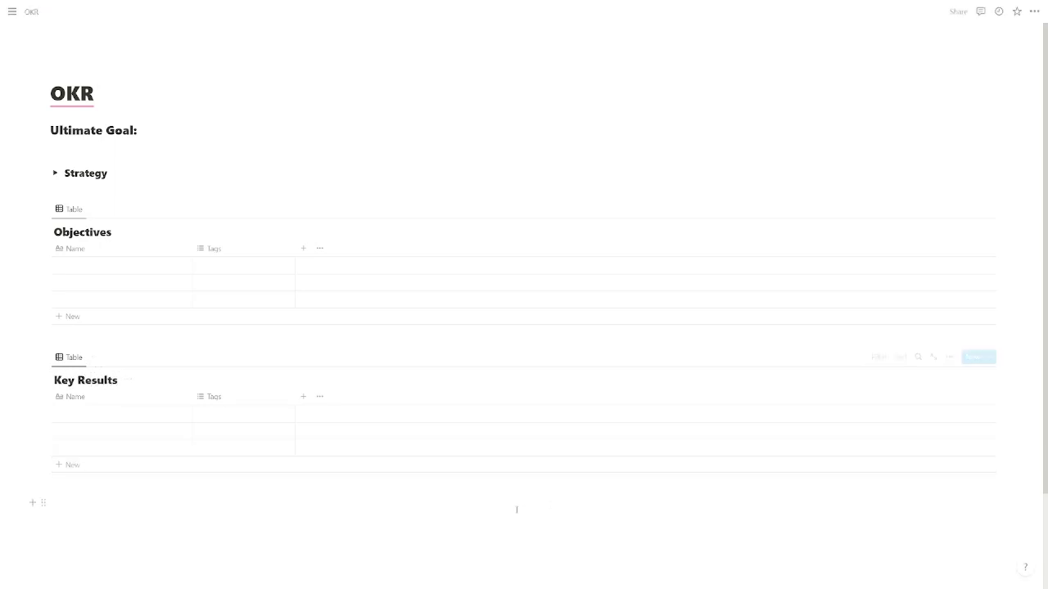
Add an extra empty text line between the Strategy toggle and the Objectives table
{"action": "left_click", "coordinate": [118, 189]}
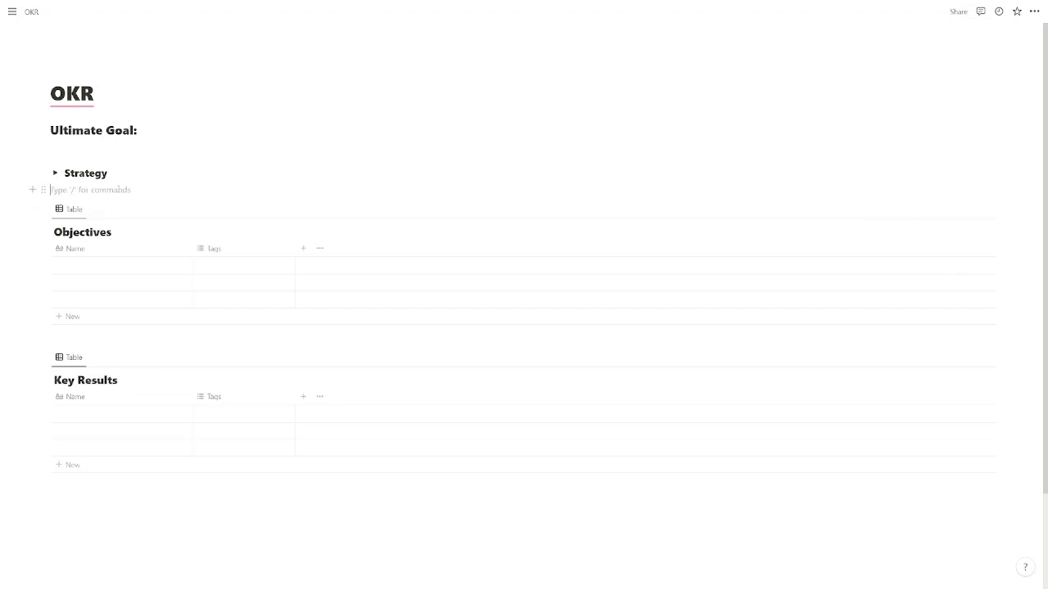
{"action": "key", "text": "Return"}
{"action": "type", "text": "/"}
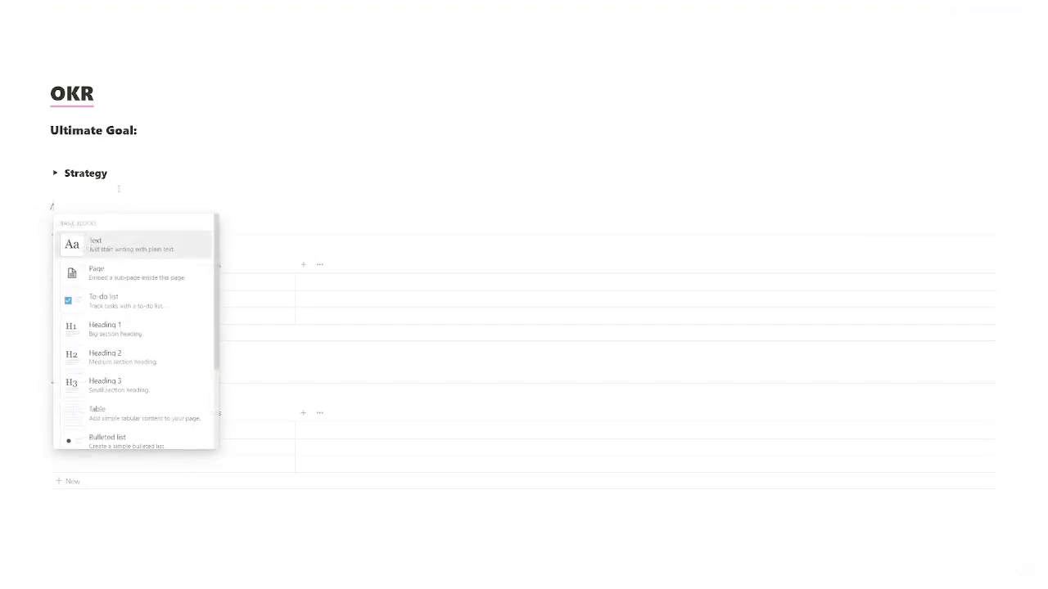
{"action": "type", "text": "KP"}
{"action": "key", "text": "BackSpace"}
{"action": "key", "text": "BackSpace"}
{"action": "key", "text": "BackSpace"}
Insert a Table view with a new database in the empty line above the Objectives table and title it "KPIs"
{"action": "type", "text": "/table"}
{"action": "key", "text": "Down"}
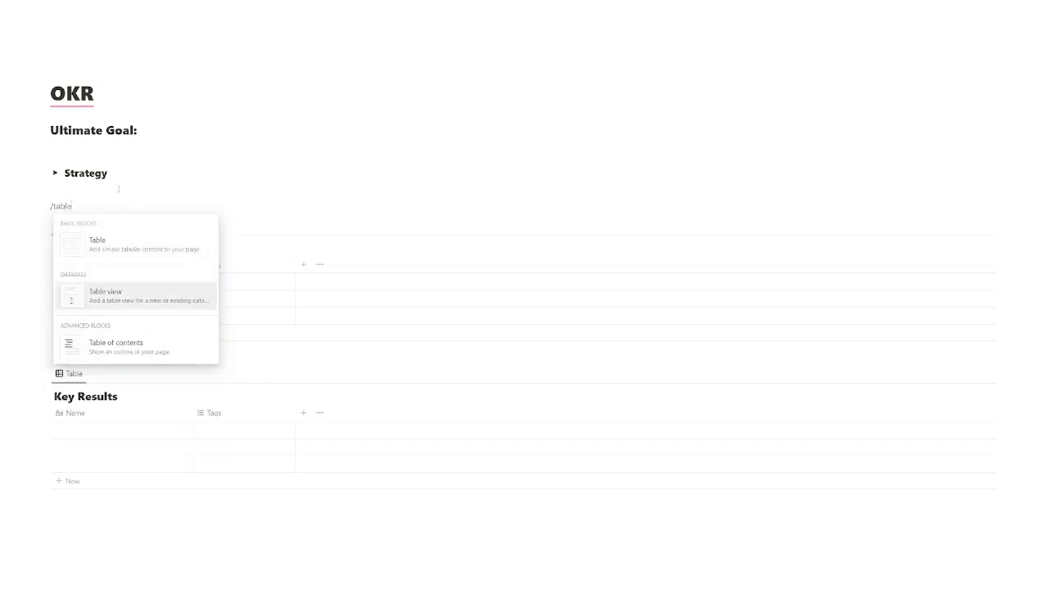
{"action": "key", "text": "Return"}
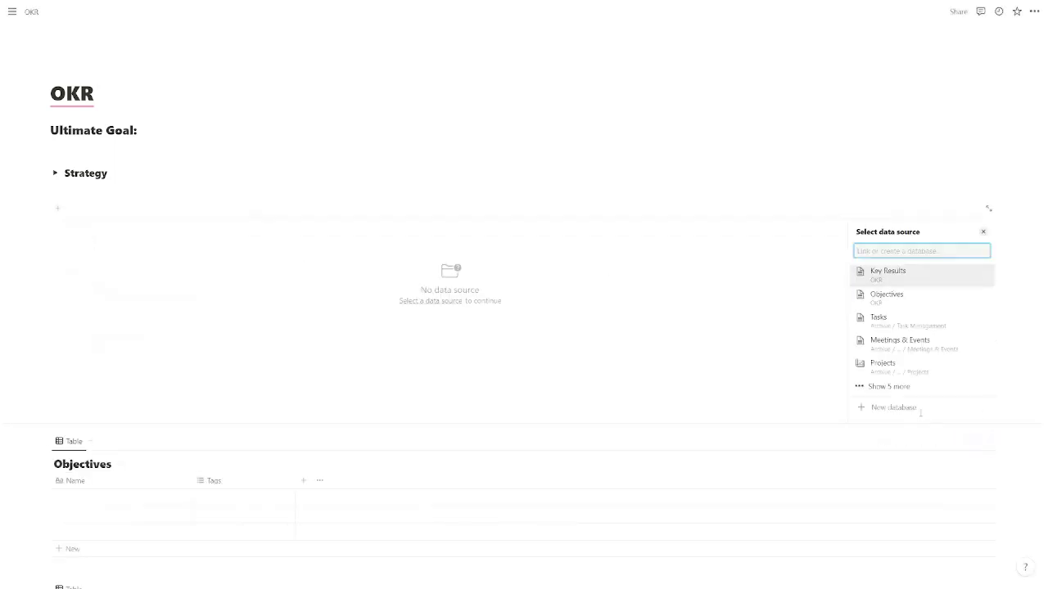
{"action": "left_click", "coordinate": [916, 412]}
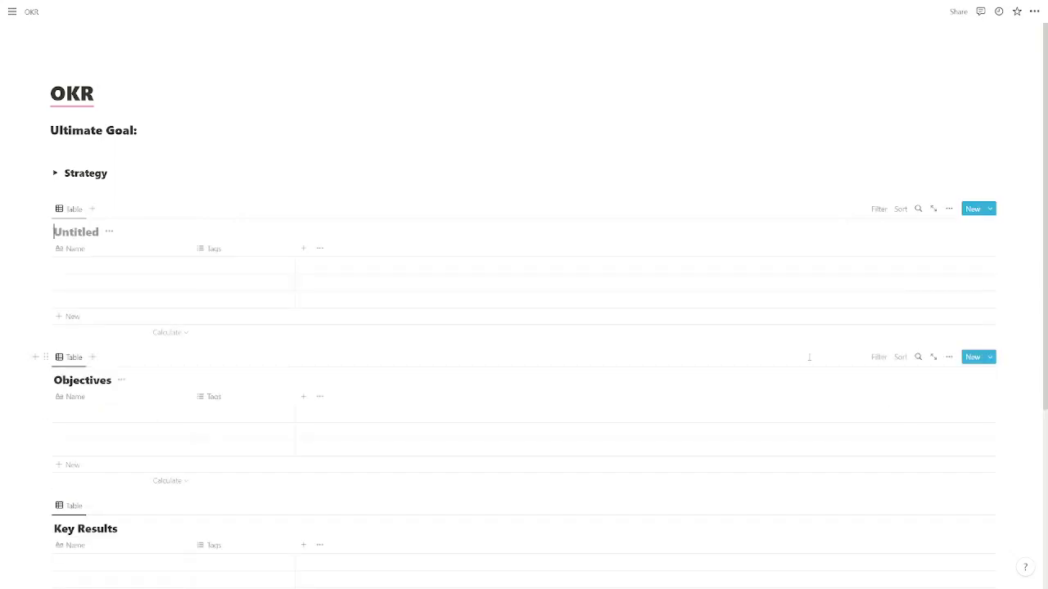
{"action": "type", "text": "KPIs"}
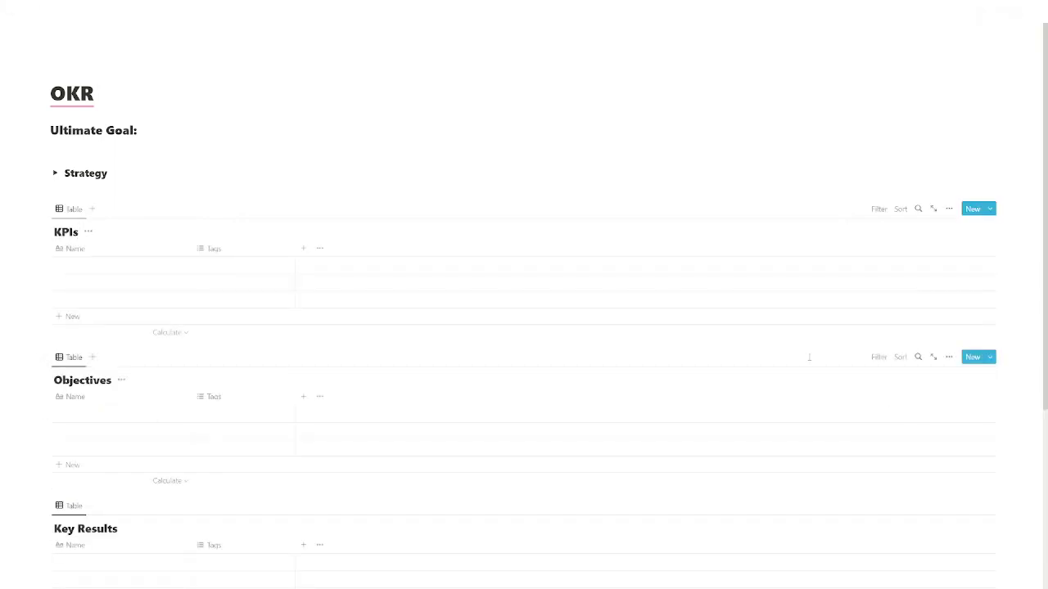
Start an empty text line below the Key Results table
{"action": "scroll", "coordinate": [543, 418], "scroll_direction": "down", "scroll_amount": 3}
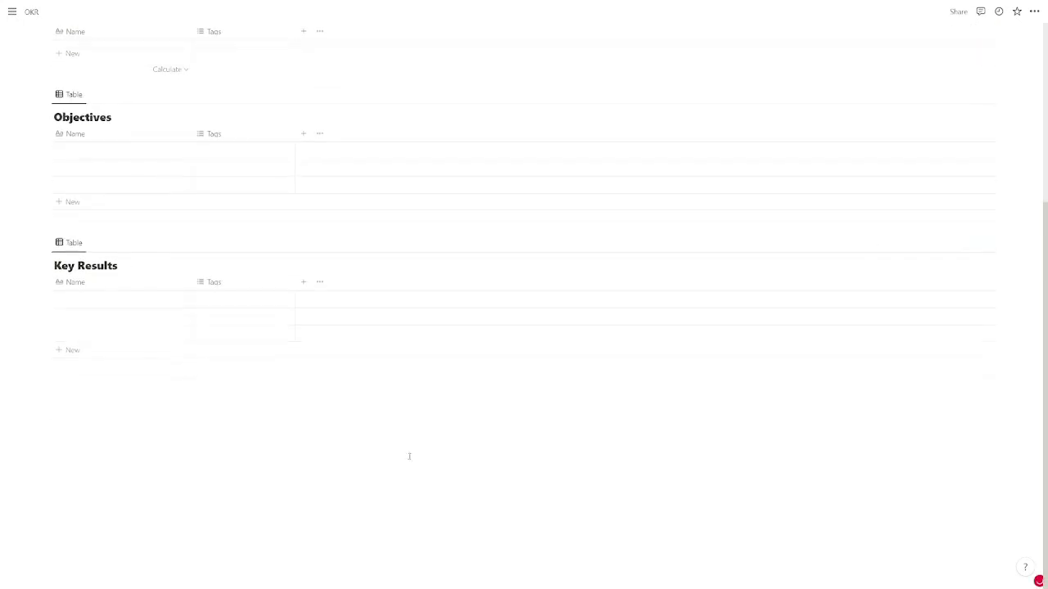
{"action": "left_click", "coordinate": [404, 450]}
{"action": "type", "text": "/Quarters"}
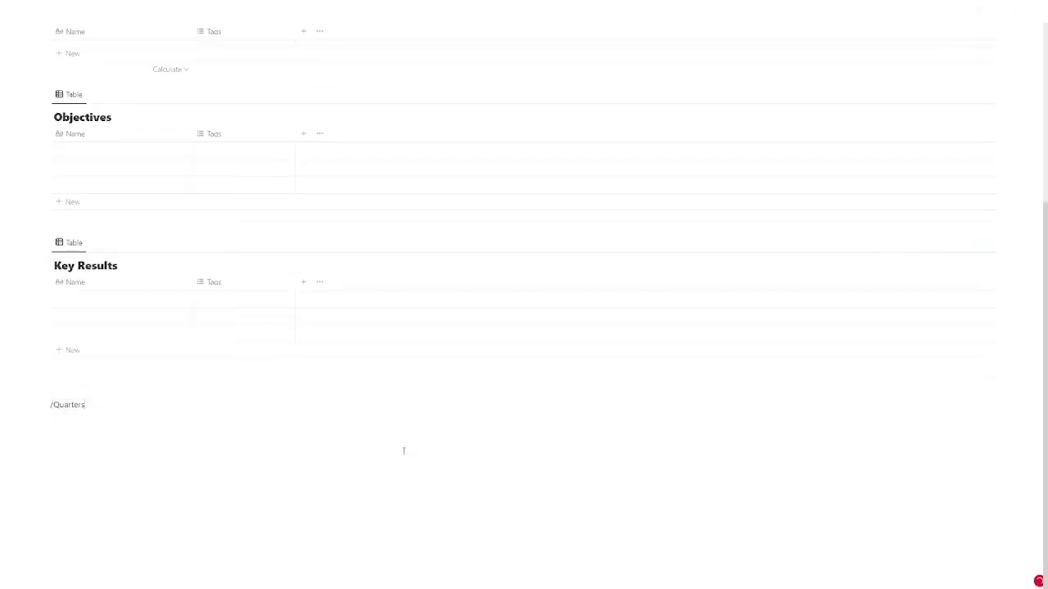
{"action": "key", "text": "BackSpace"}
{"action": "key", "text": "BackSpace"}
{"action": "key", "text": "BackSpace"}
{"action": "key", "text": "BackSpace"}
{"action": "key", "text": "BackSpace"}
{"action": "type", "text": "table"}
{"action": "key", "text": "BackSpace"}
{"action": "key", "text": "BackSpace"}
{"action": "key", "text": "BackSpace"}
{"action": "key", "text": "BackSpace"}
{"action": "key", "text": "BackSpace"}
{"action": "key", "text": "BackSpace"}
Insert a Table view with a new database in the line below the Key Results table and title it "Quarters"
{"action": "type", "text": "/table"}
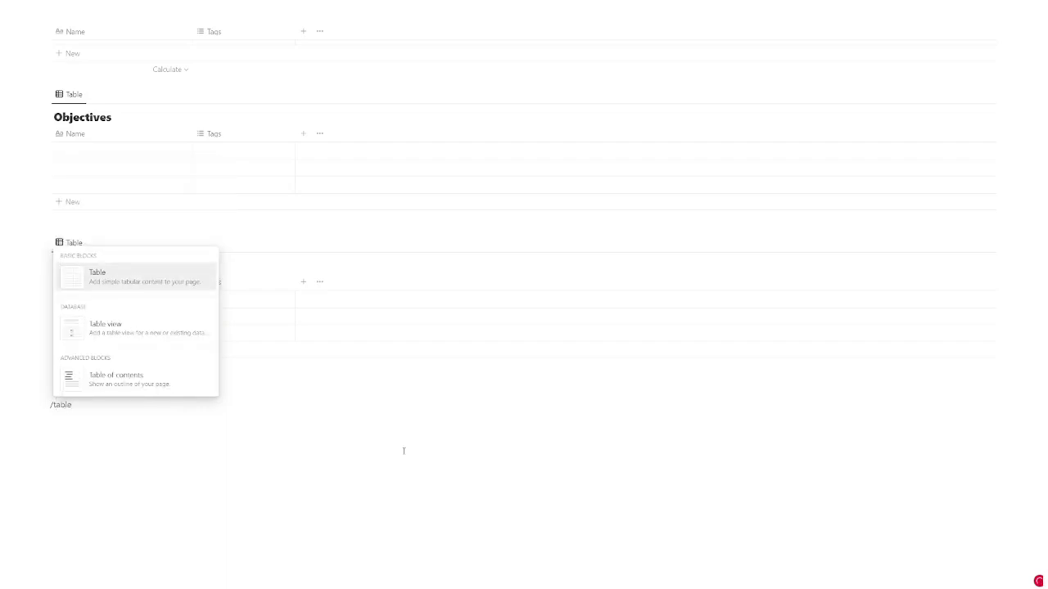
{"action": "key", "text": "Down"}
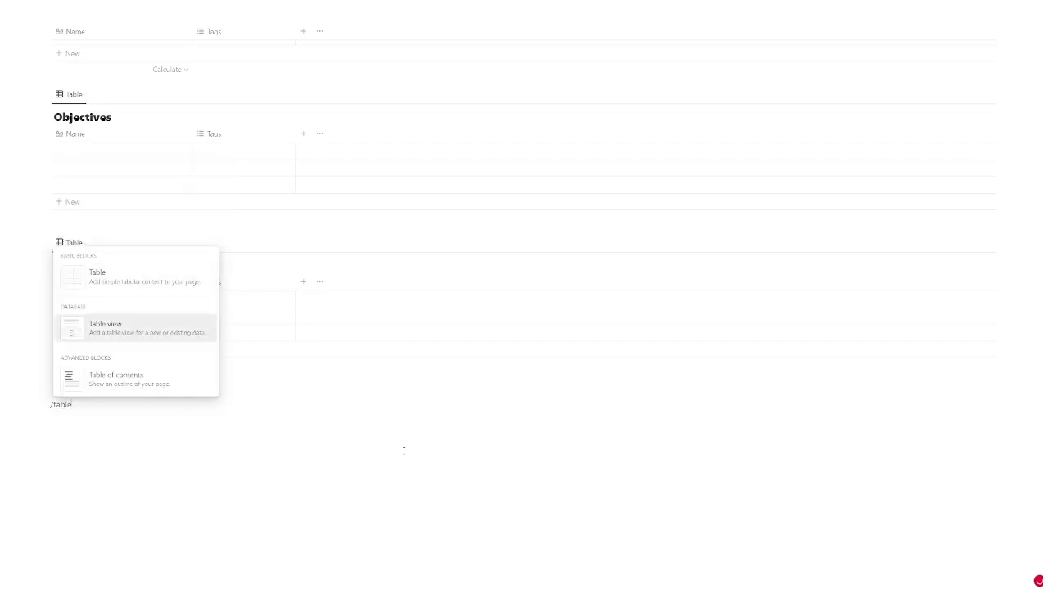
{"action": "key", "text": "Return"}
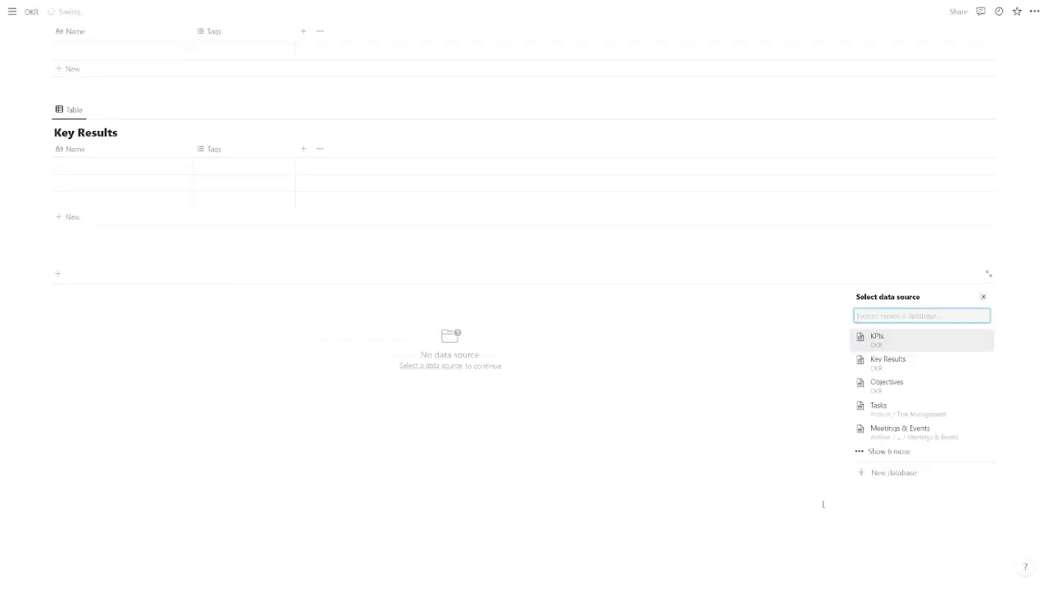
{"action": "left_click", "coordinate": [869, 473]}
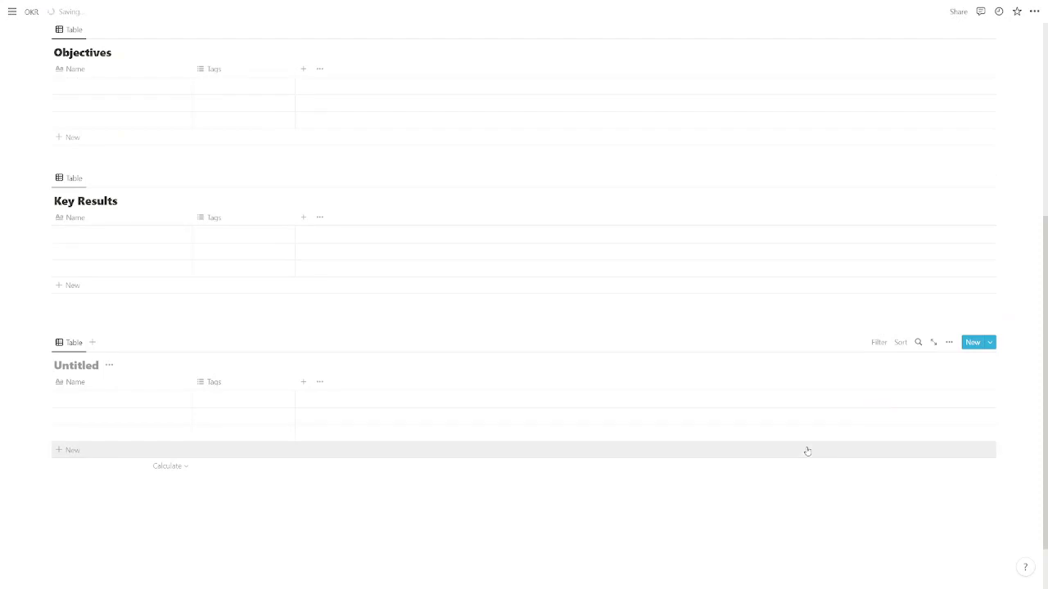
{"action": "type", "text": "Quarters"}
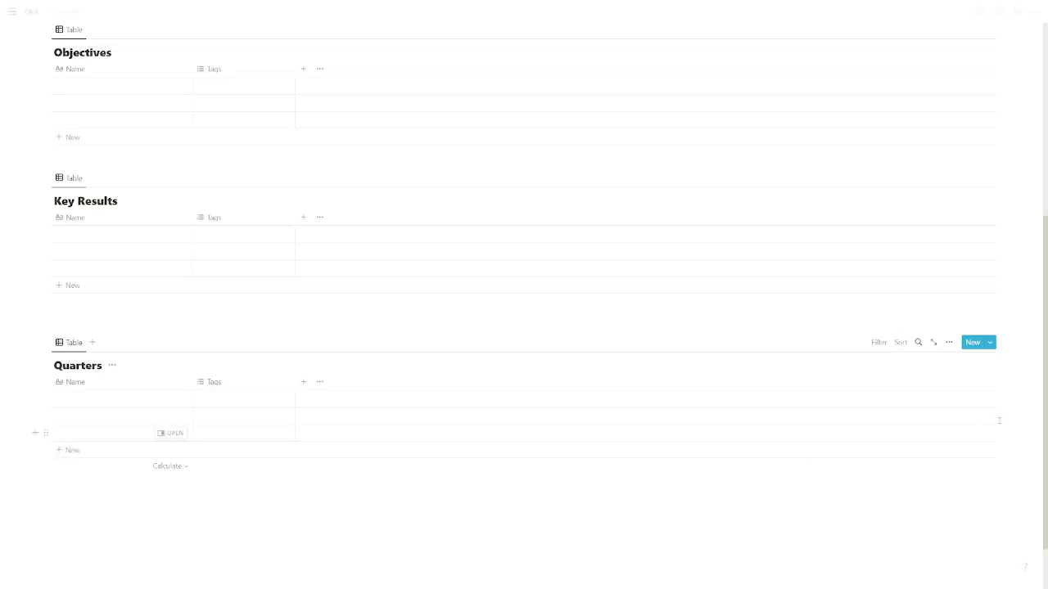
Move the empty text block from between the Key Results and Quarters tables to below the Quarters table
{"action": "scroll", "coordinate": [524, 328], "scroll_direction": "up", "scroll_amount": 2}
{"action": "scroll", "coordinate": [524, 328], "scroll_direction": "up", "scroll_amount": 2}
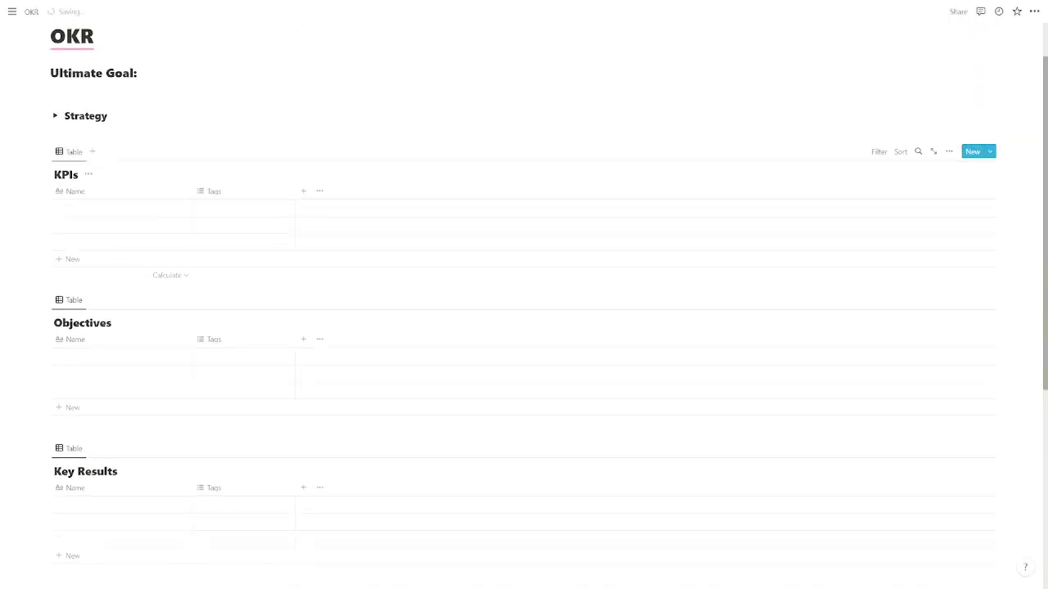
{"action": "scroll", "coordinate": [529, 411], "scroll_direction": "down", "scroll_amount": 4}
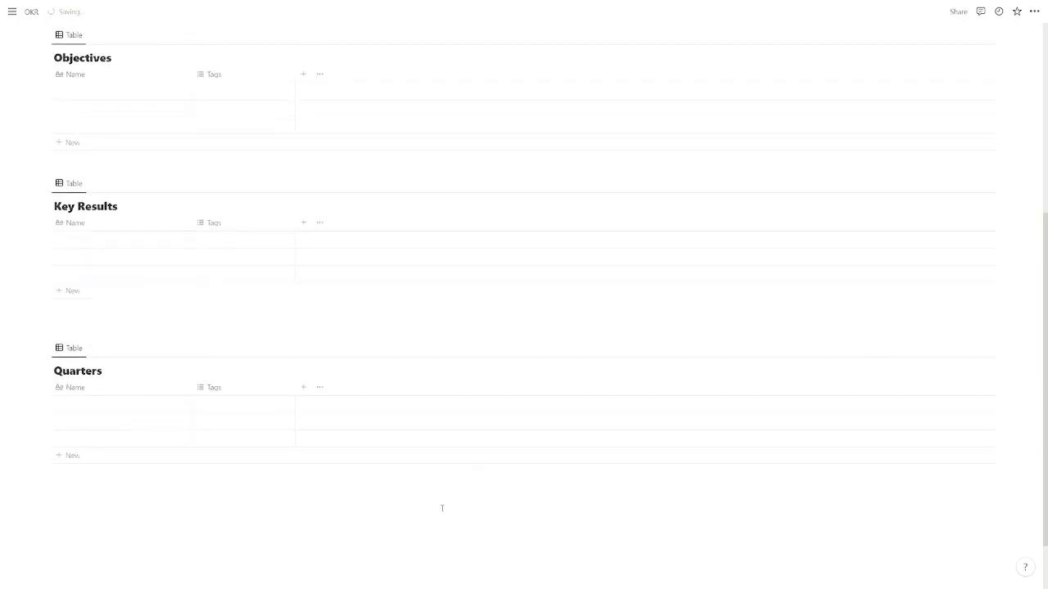
{"action": "left_click", "coordinate": [262, 329]}
{"action": "left_click_drag", "start_coordinate": [43, 329], "coordinate": [70, 489]}
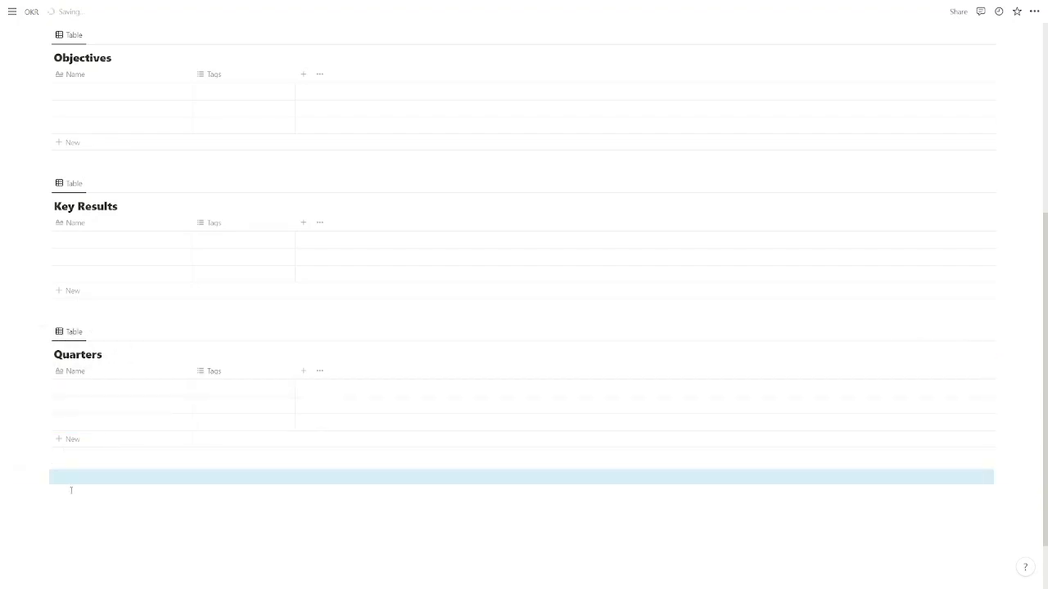
Insert a Table view with a new database below the Quarters table, title it "Initiatives", and start an empty text line under it
{"action": "left_click", "coordinate": [74, 479]}
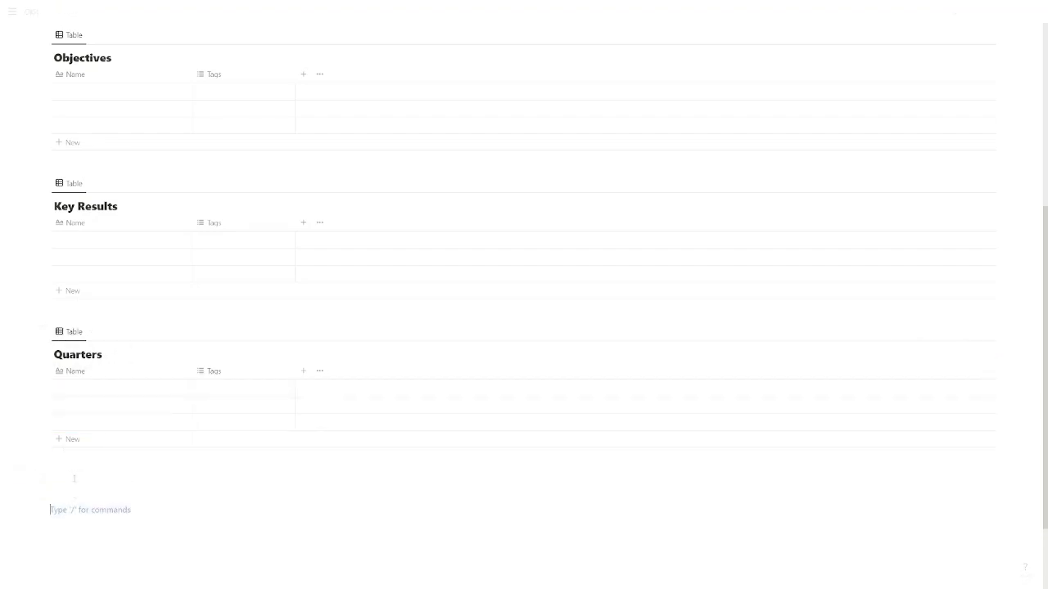
{"action": "type", "text": "/"}
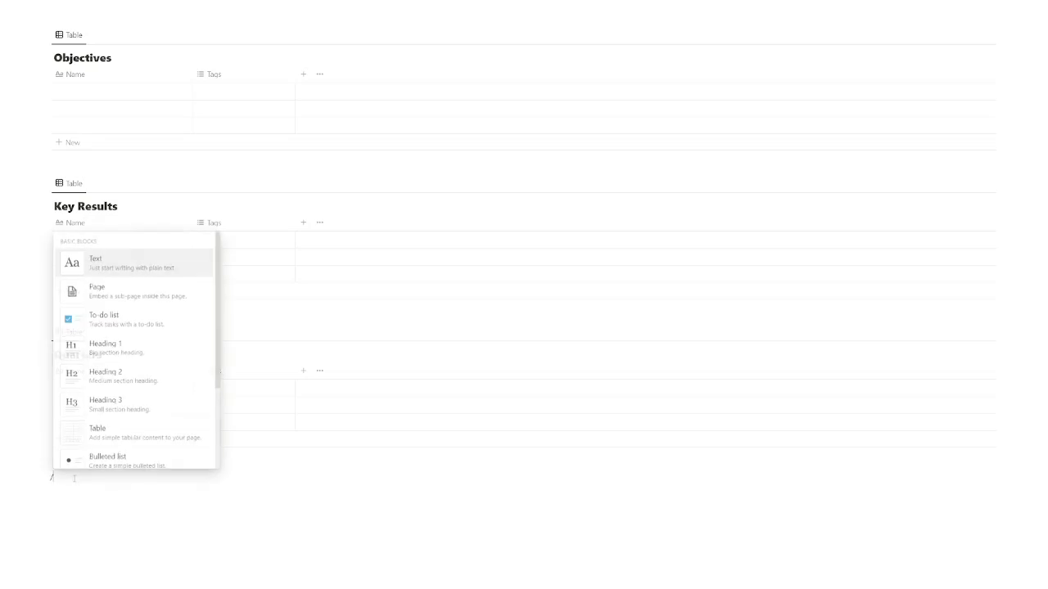
{"action": "type", "text": "table"}
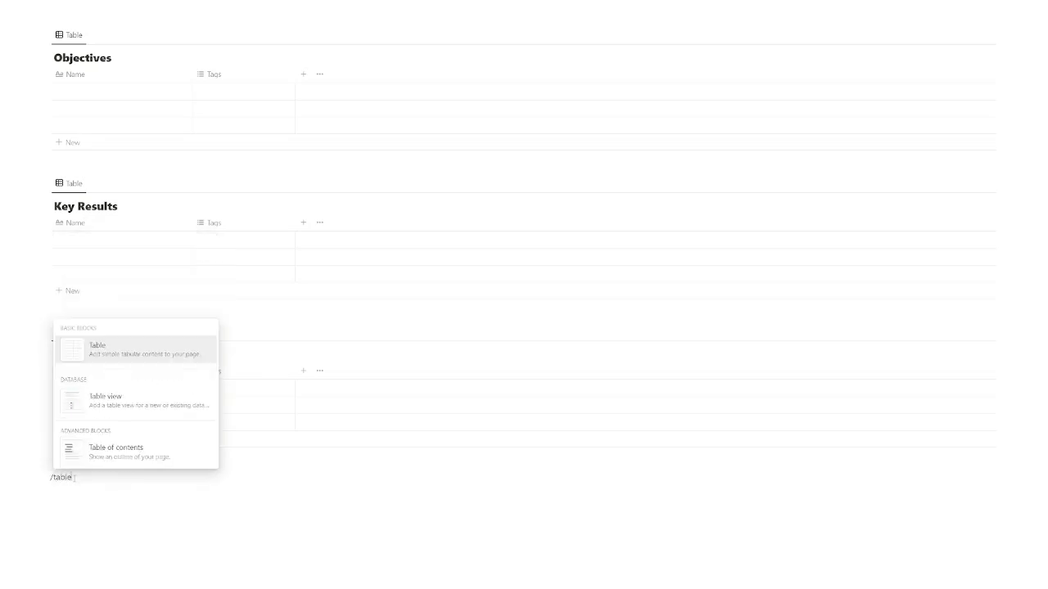
{"action": "key", "text": "Down"}
{"action": "key", "text": "Return"}
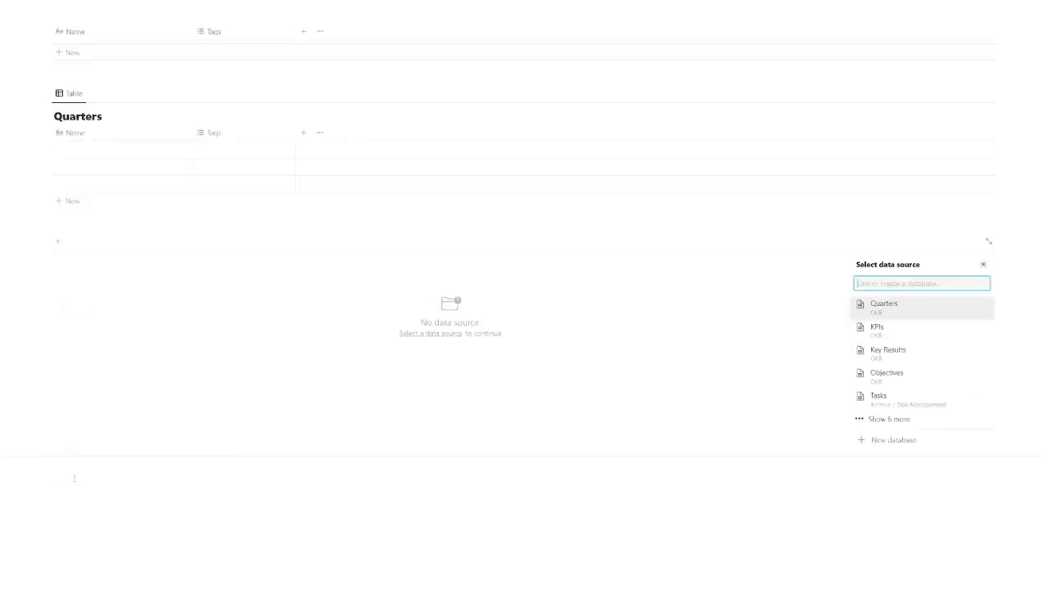
{"action": "left_click", "coordinate": [917, 441]}
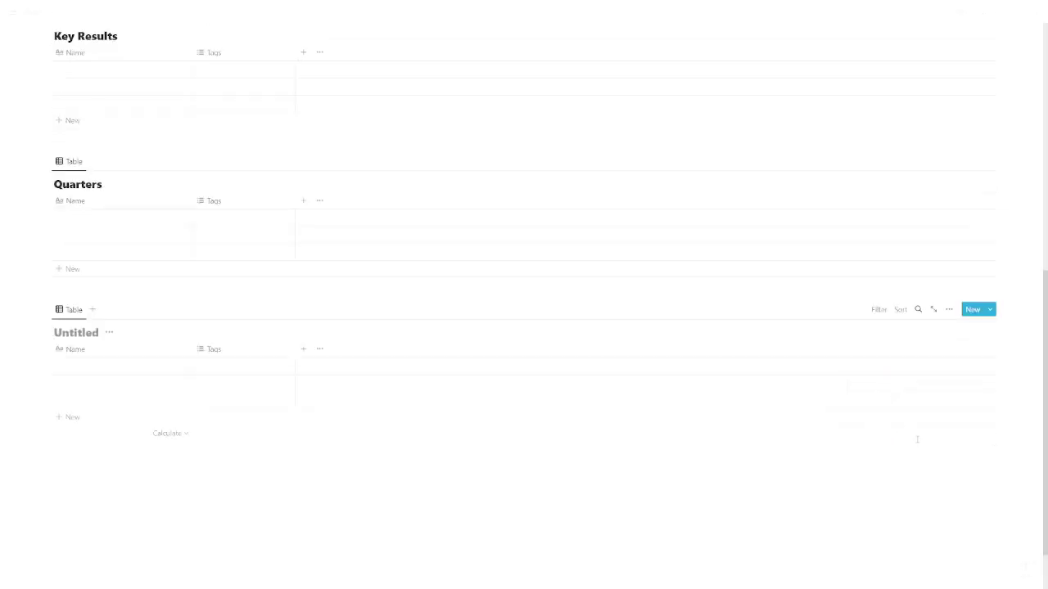
{"action": "type", "text": "Initiat"}
{"action": "key", "text": "BackSpace"}
{"action": "type", "text": "atives"}
{"action": "left_click", "coordinate": [677, 472]}
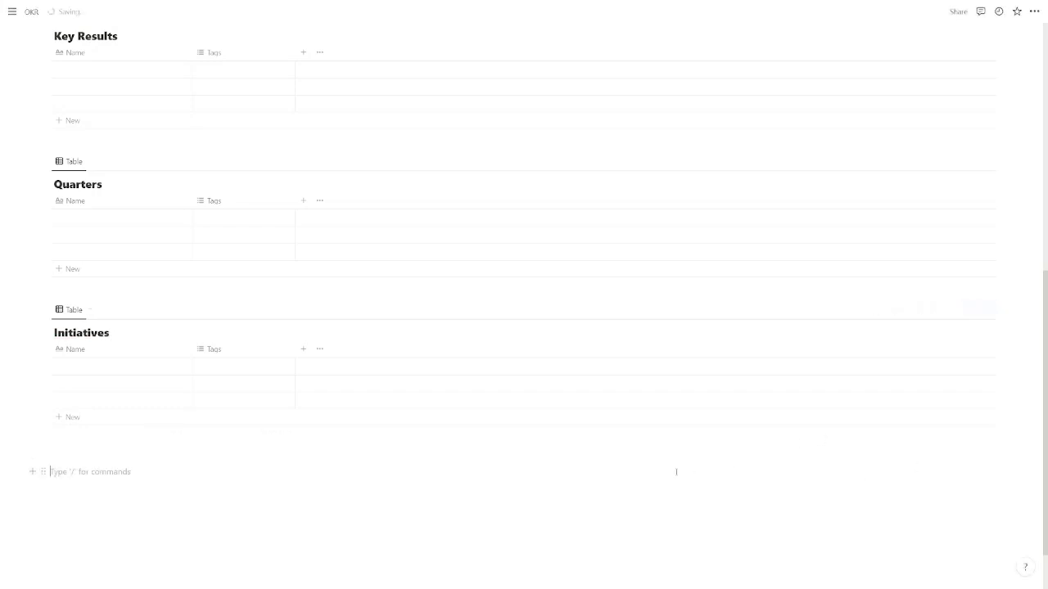
{"action": "scroll", "coordinate": [971, 390], "scroll_direction": "up", "scroll_amount": 3}
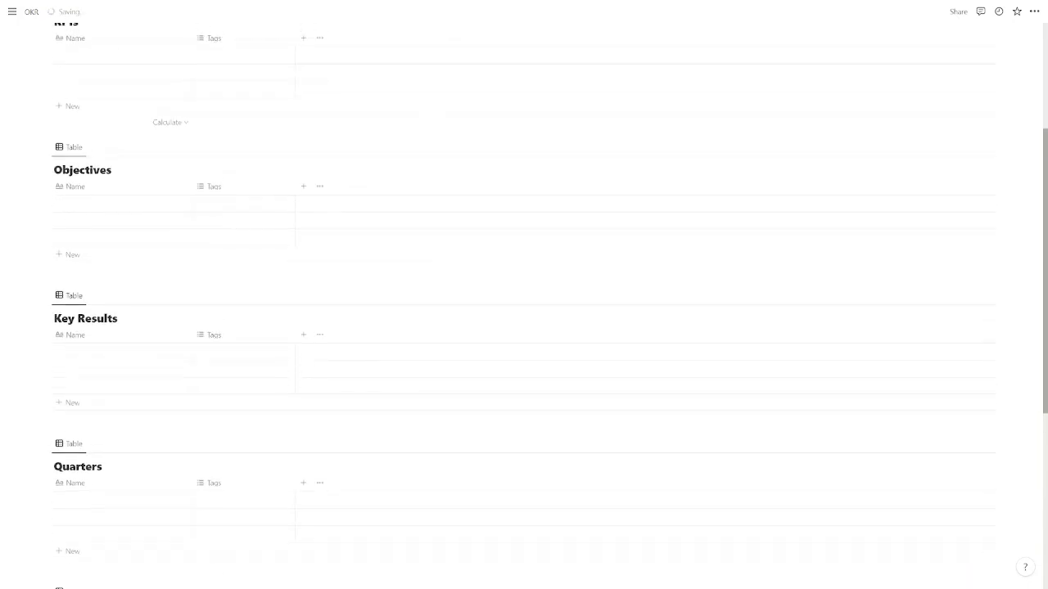
{"action": "scroll", "coordinate": [524, 295], "scroll_direction": "down", "scroll_amount": 3}
{"action": "scroll", "coordinate": [524, 295], "scroll_direction": "up", "scroll_amount": 5}
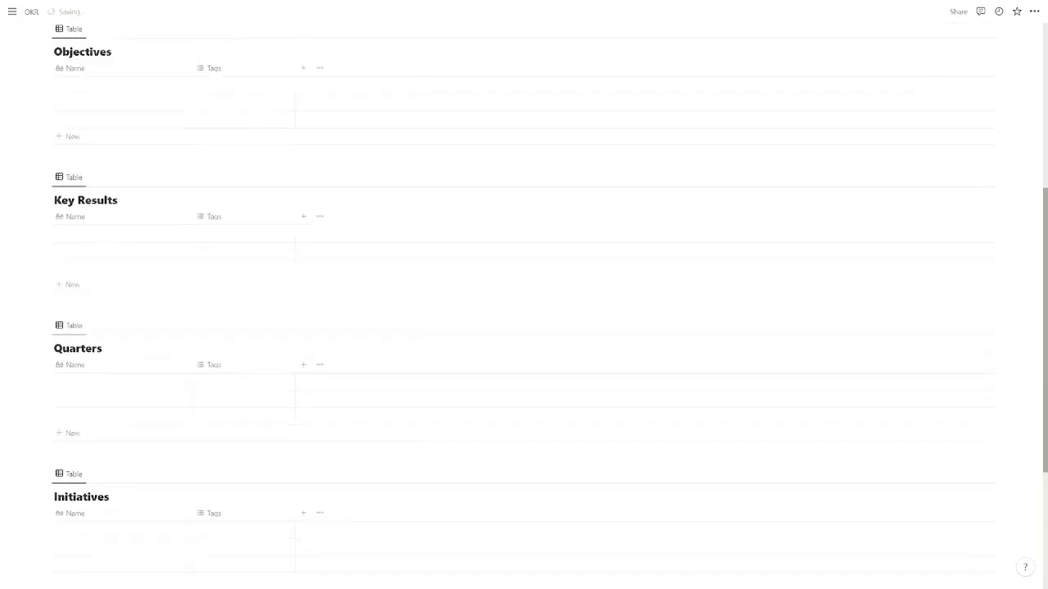
{"action": "scroll", "coordinate": [524, 294], "scroll_direction": "up", "scroll_amount": 1}
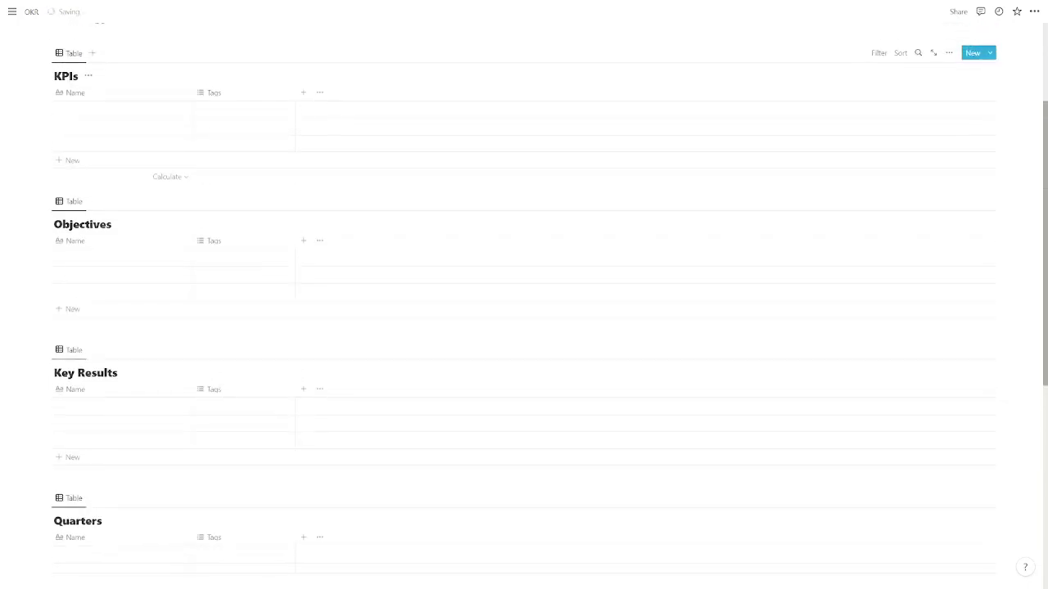
{"action": "scroll", "coordinate": [524, 295], "scroll_direction": "up", "scroll_amount": 1}
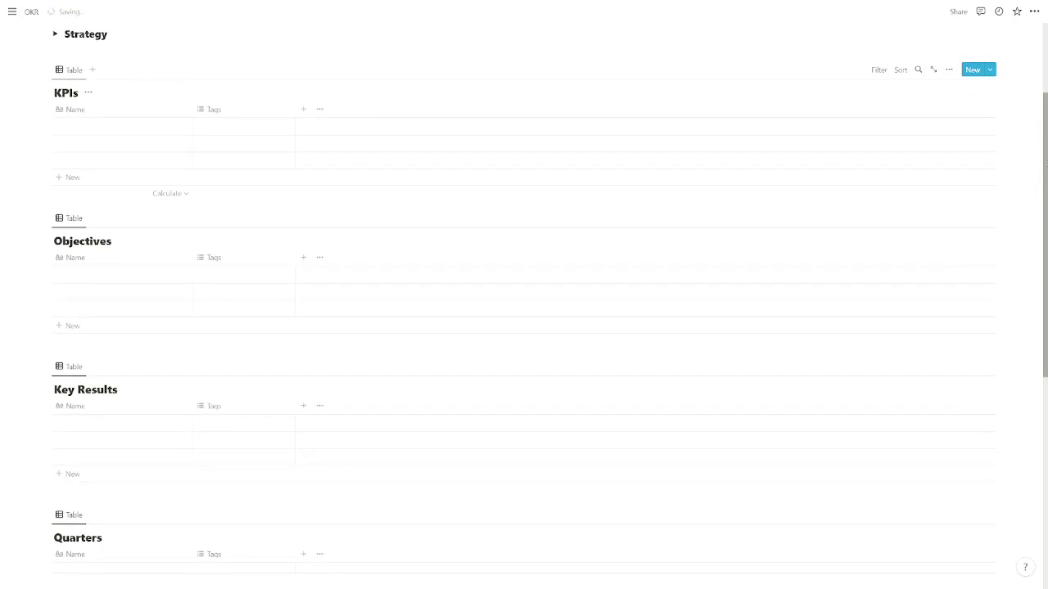